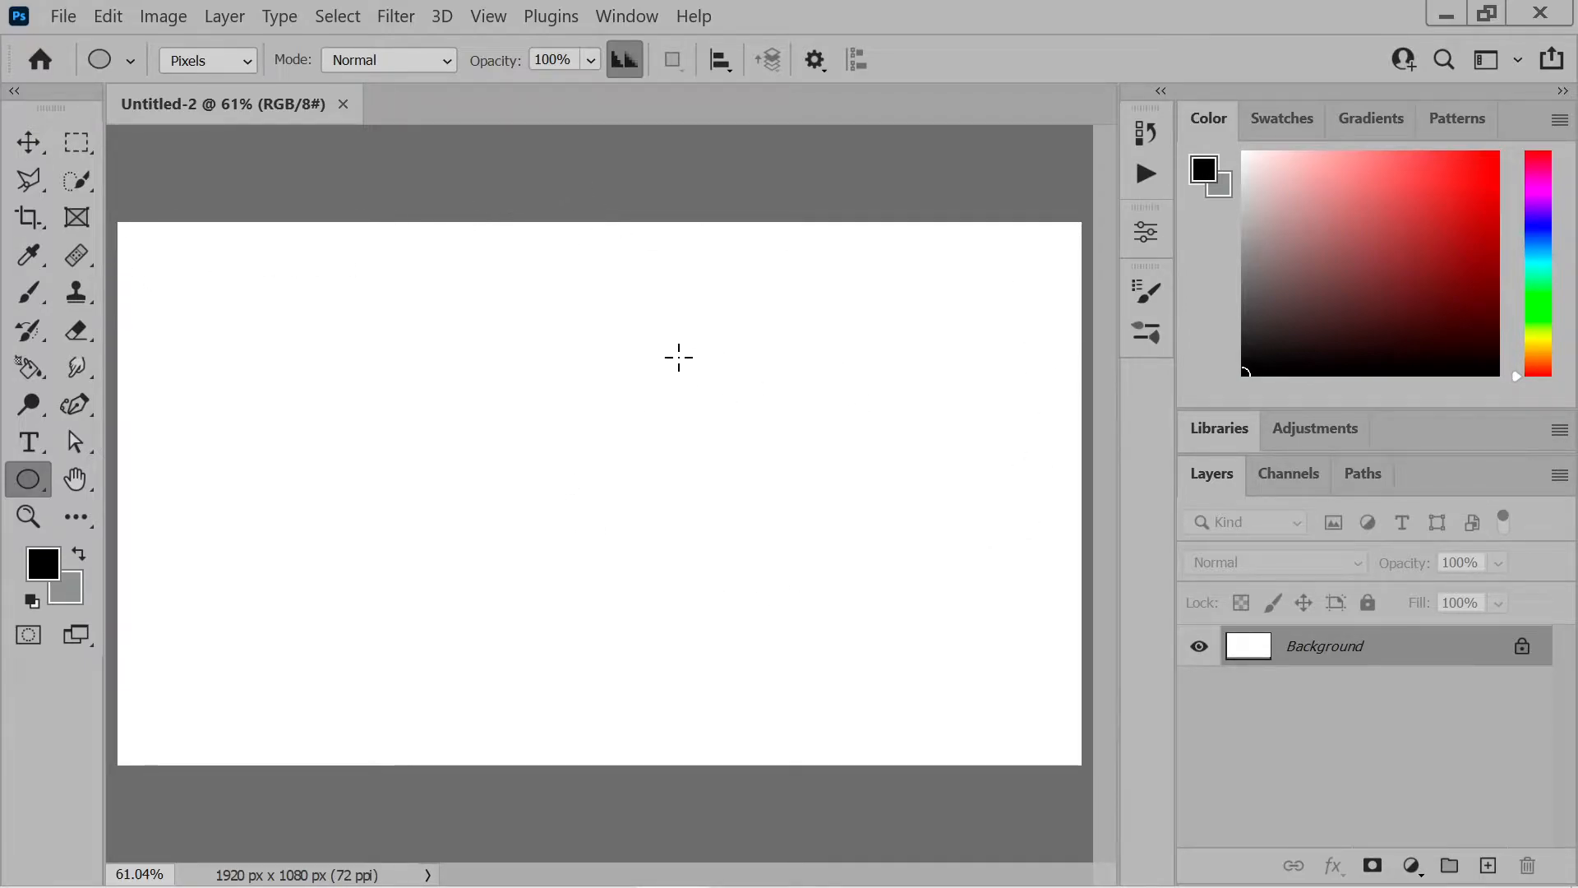
Add a vertical guide through the centre of the canvas at 50%
click(501, 17)
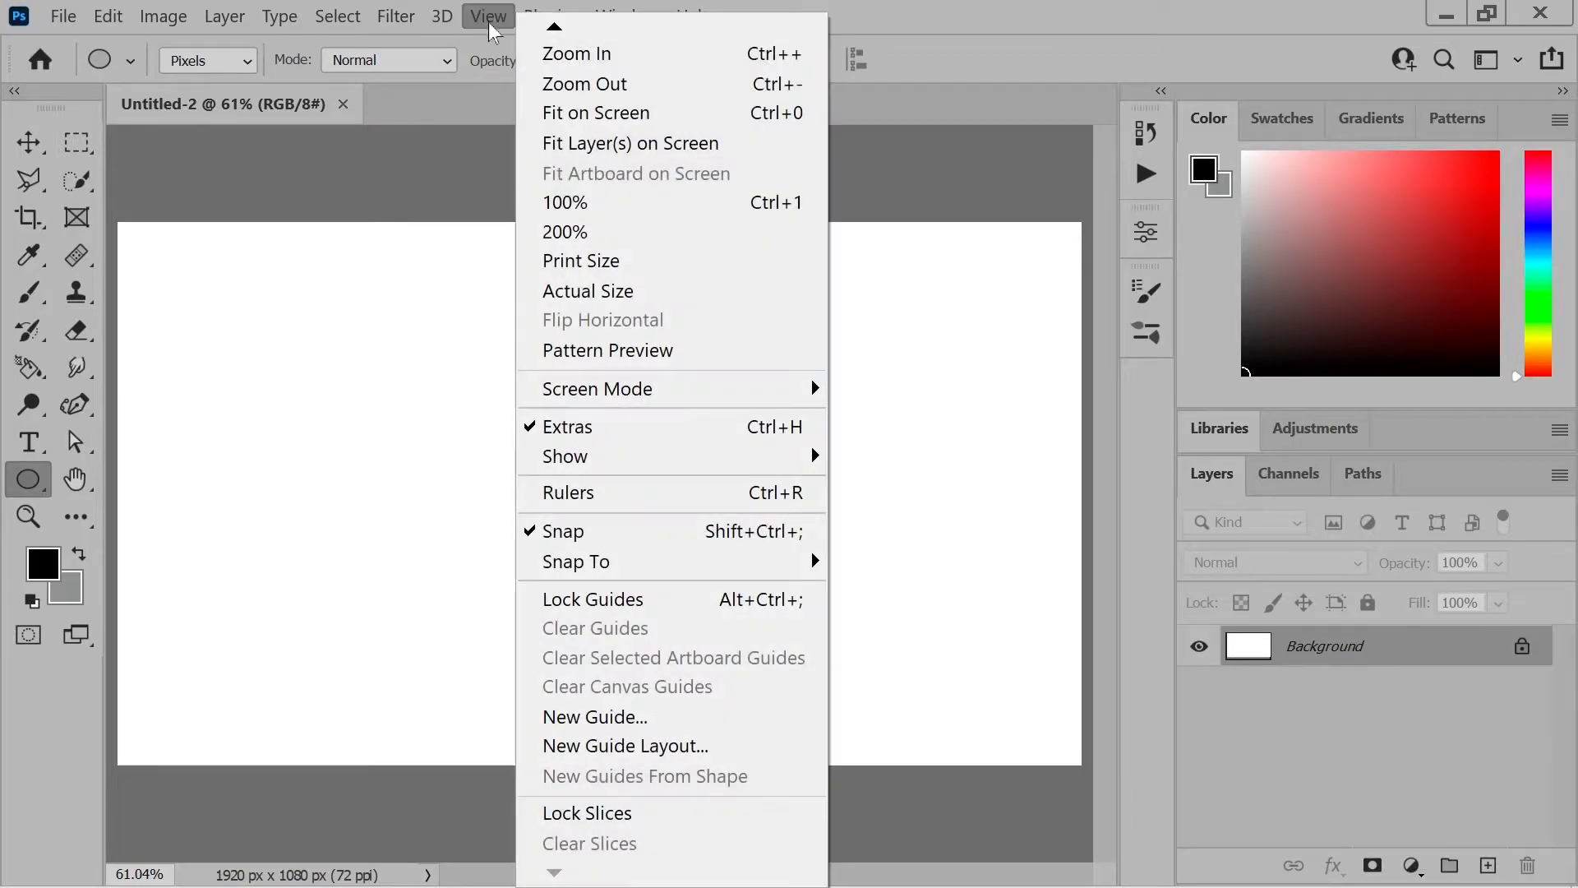
click(603, 719)
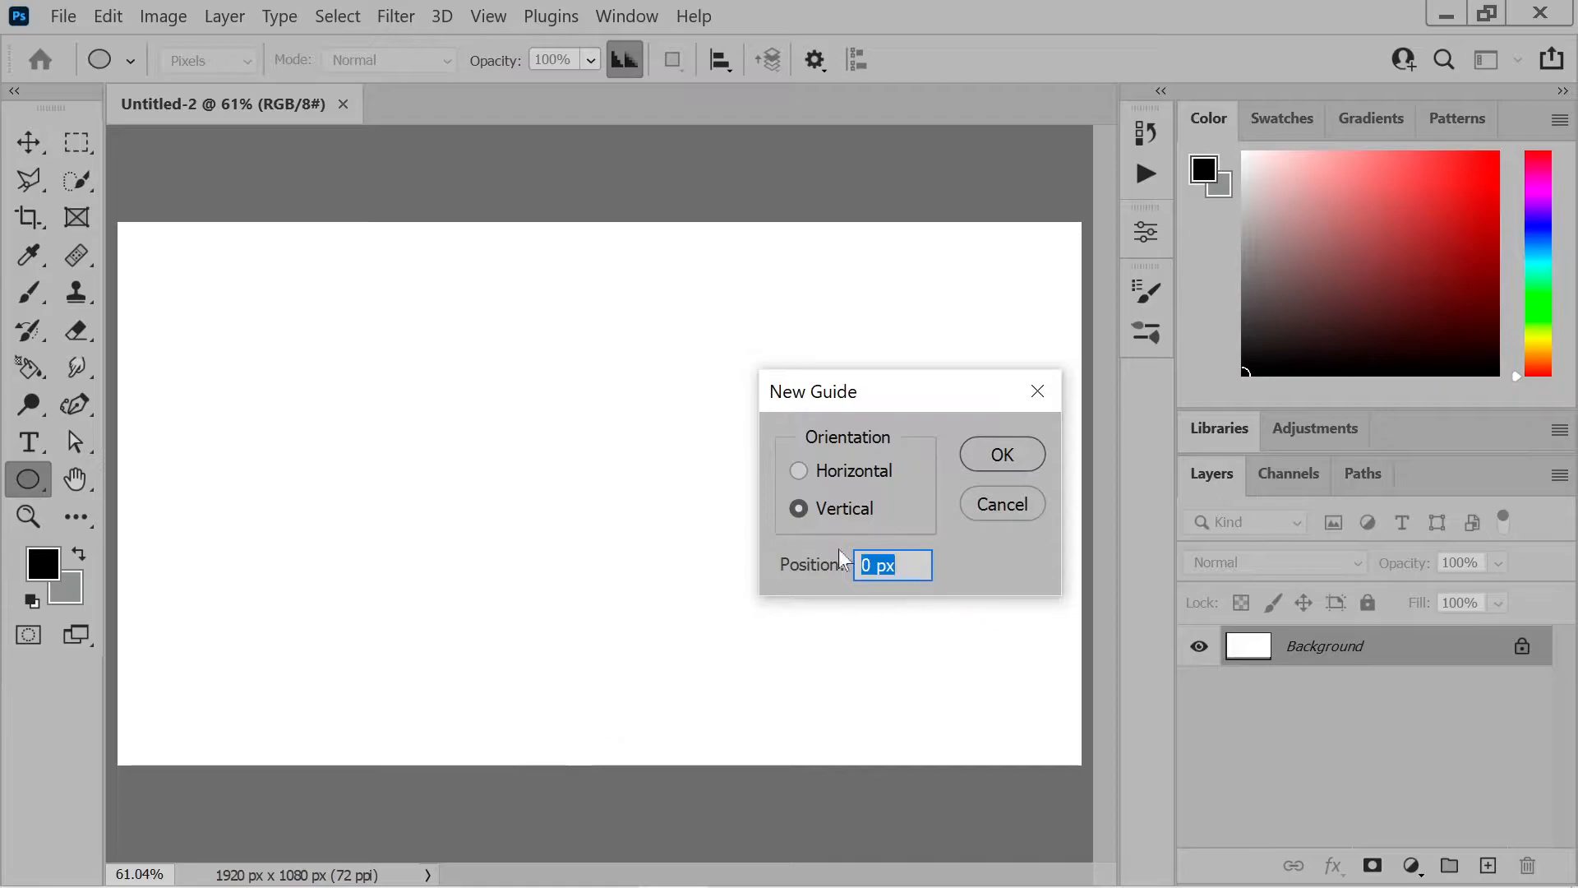
text(50)
click(1002, 454)
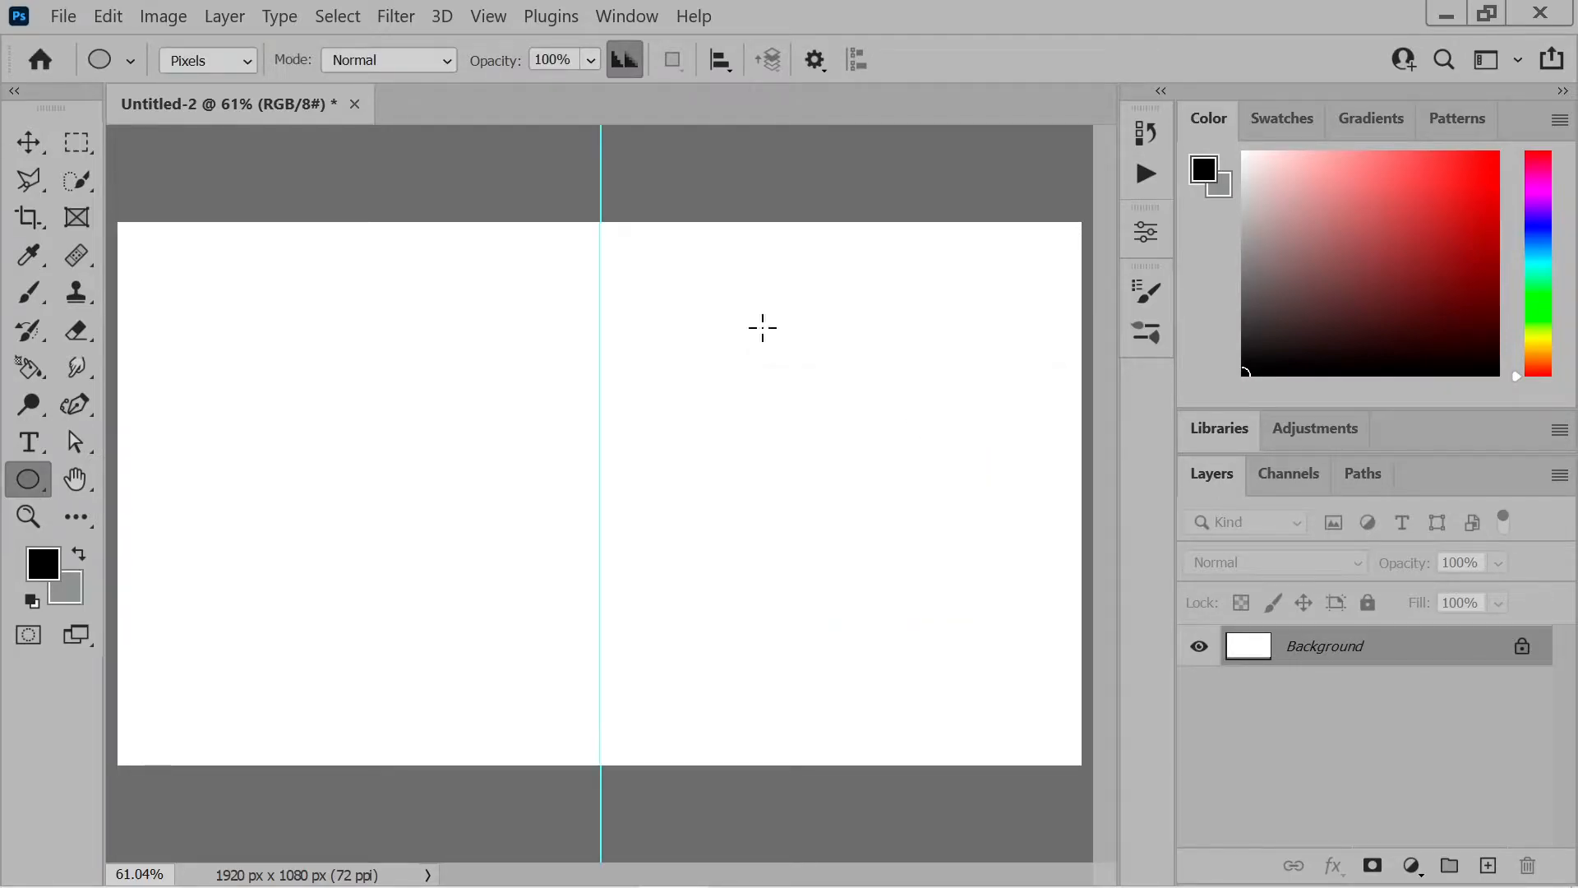
Add a horizontal guide through the centre of the canvas at 50%
click(488, 16)
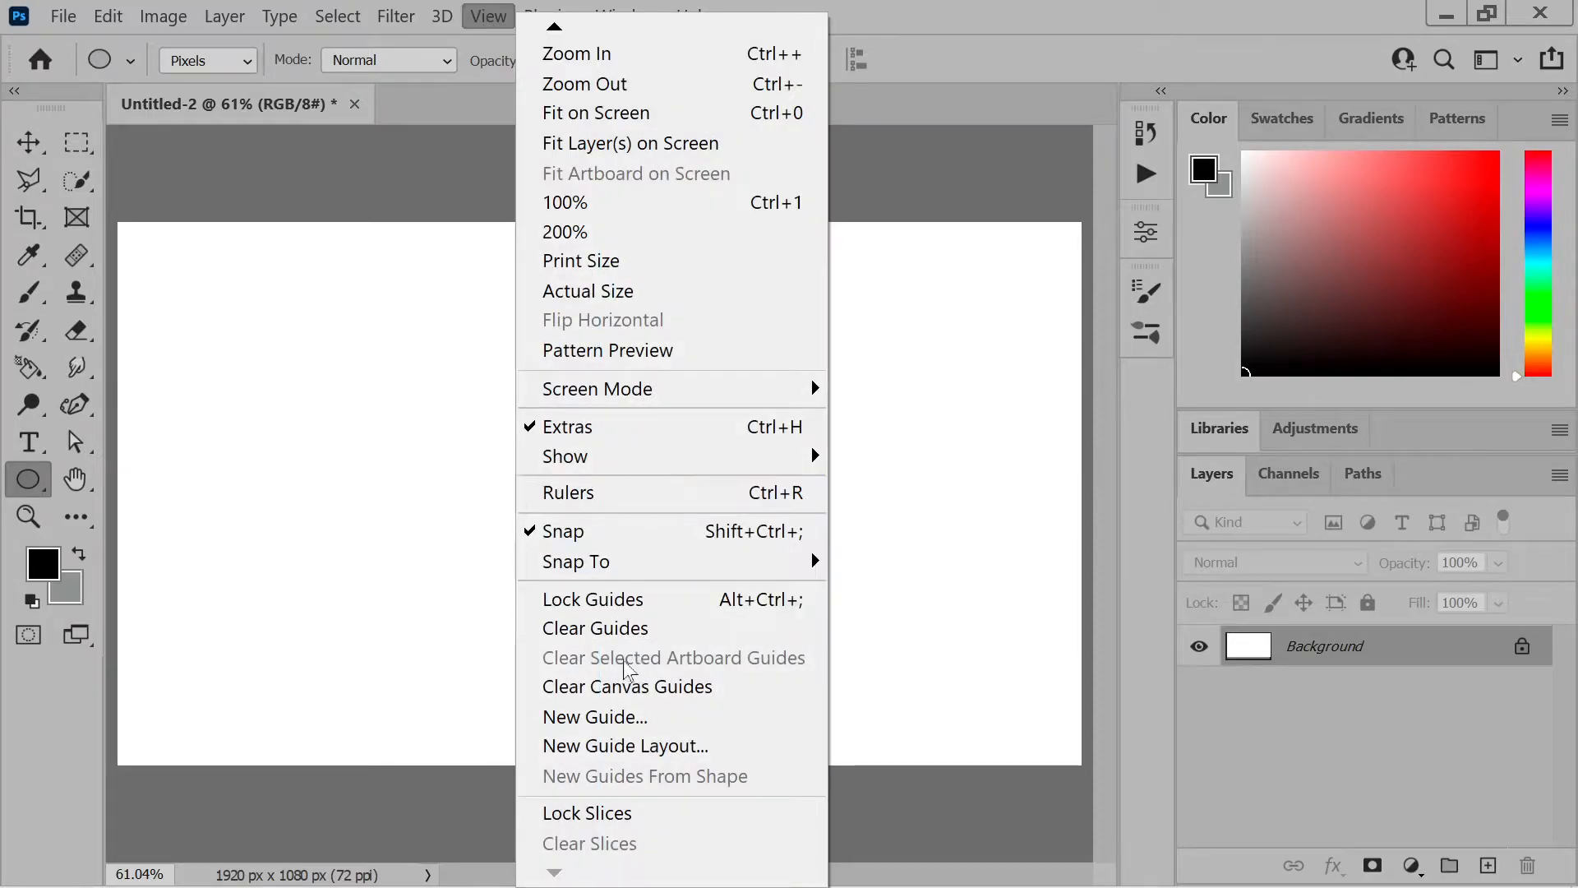
click(590, 735)
click(798, 470)
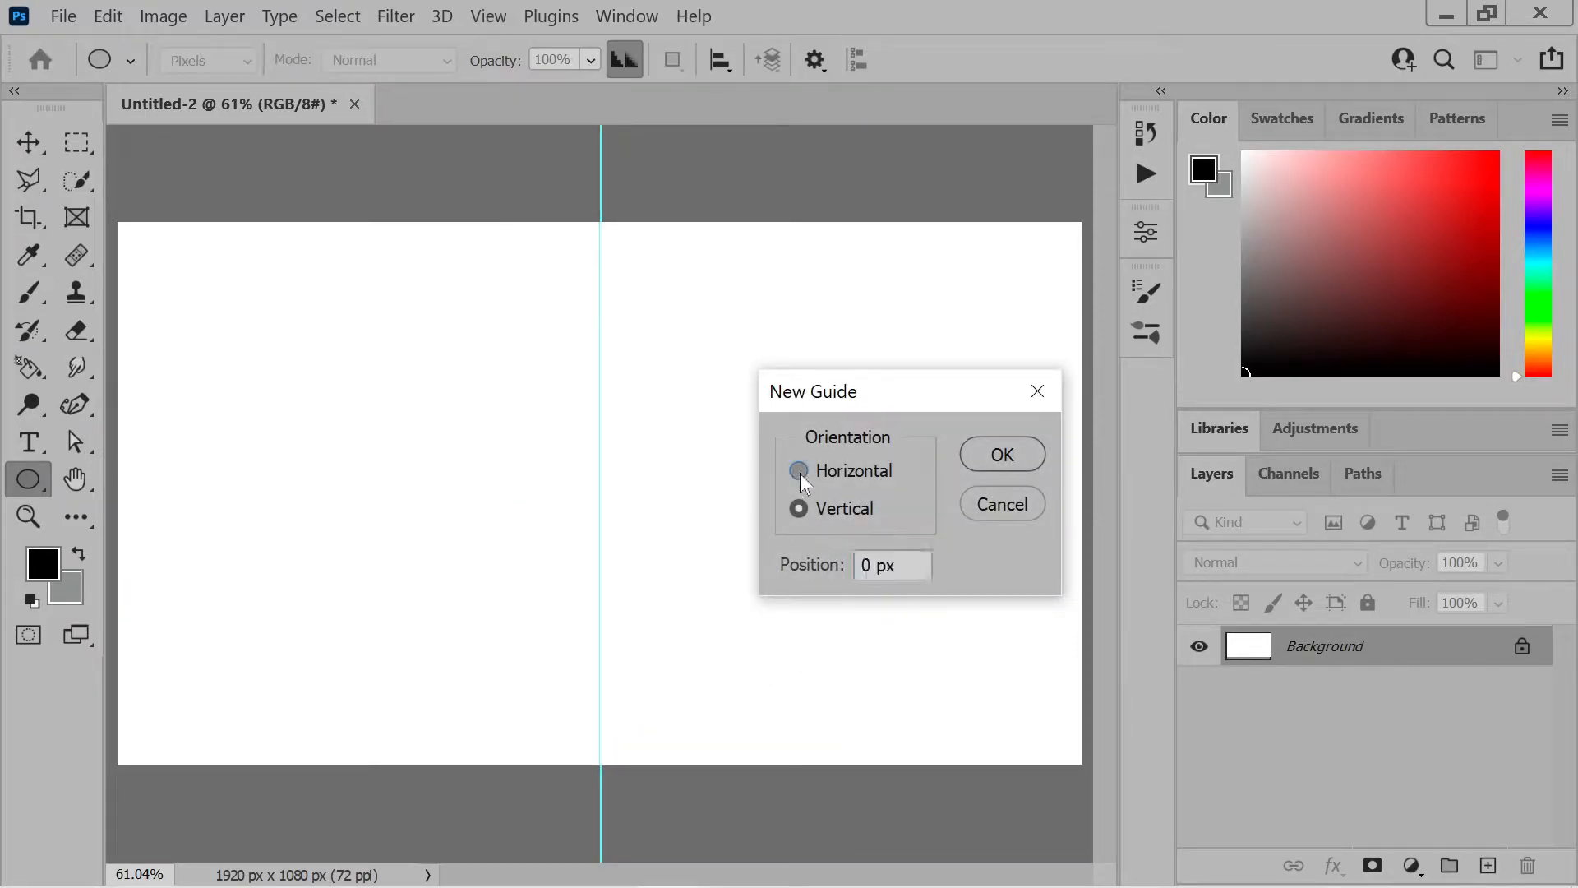
double_click(886, 566)
key(ctrl+a)
text(50)
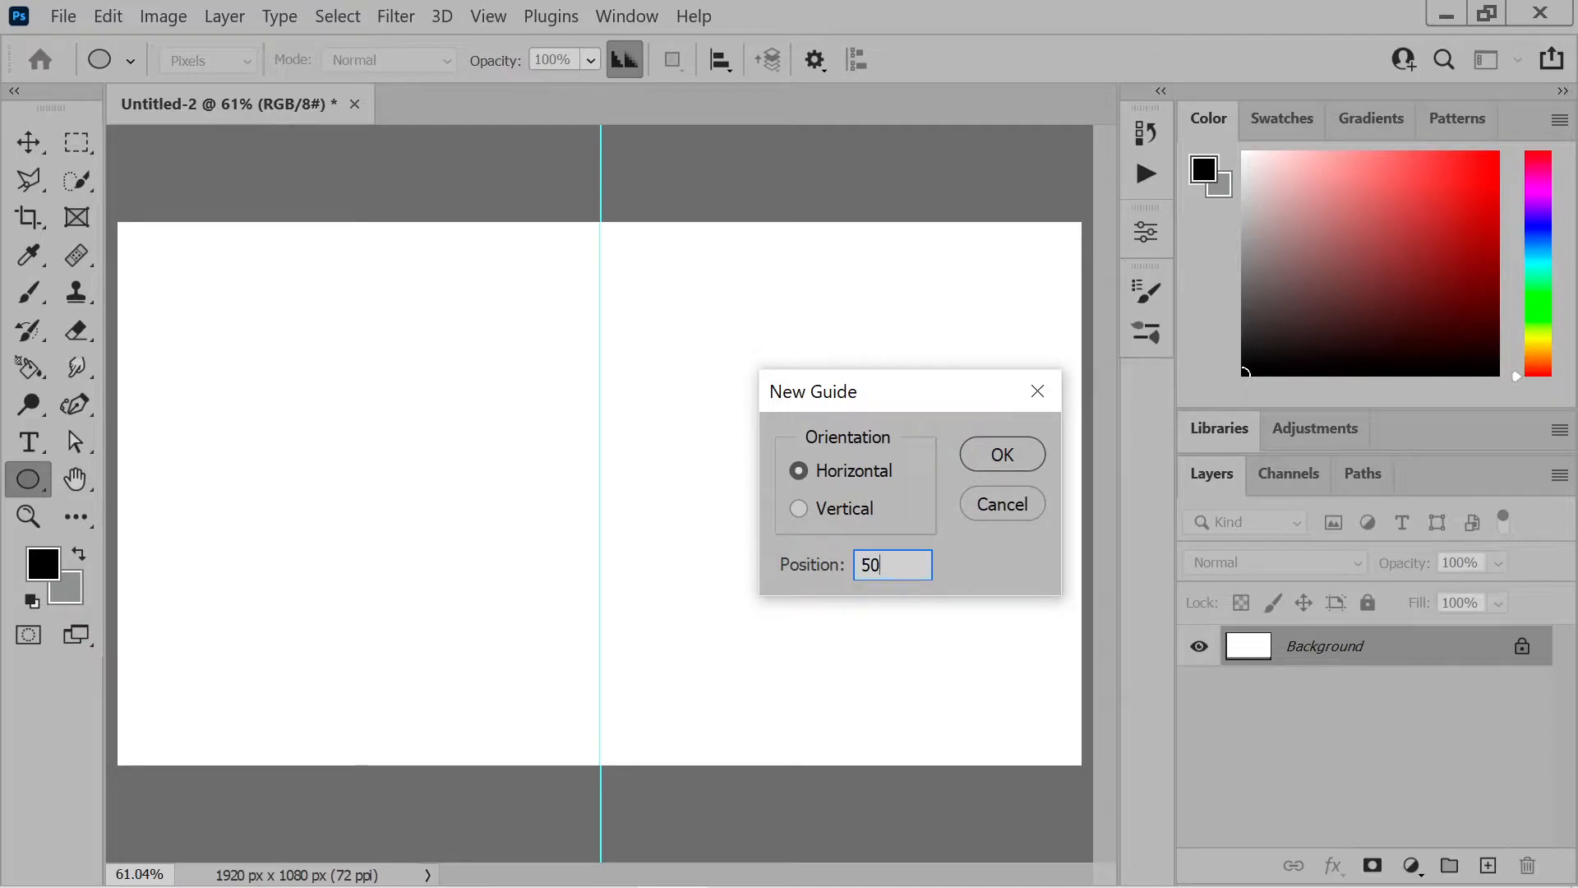
text(%)
key(ctrl+a)
click(1027, 451)
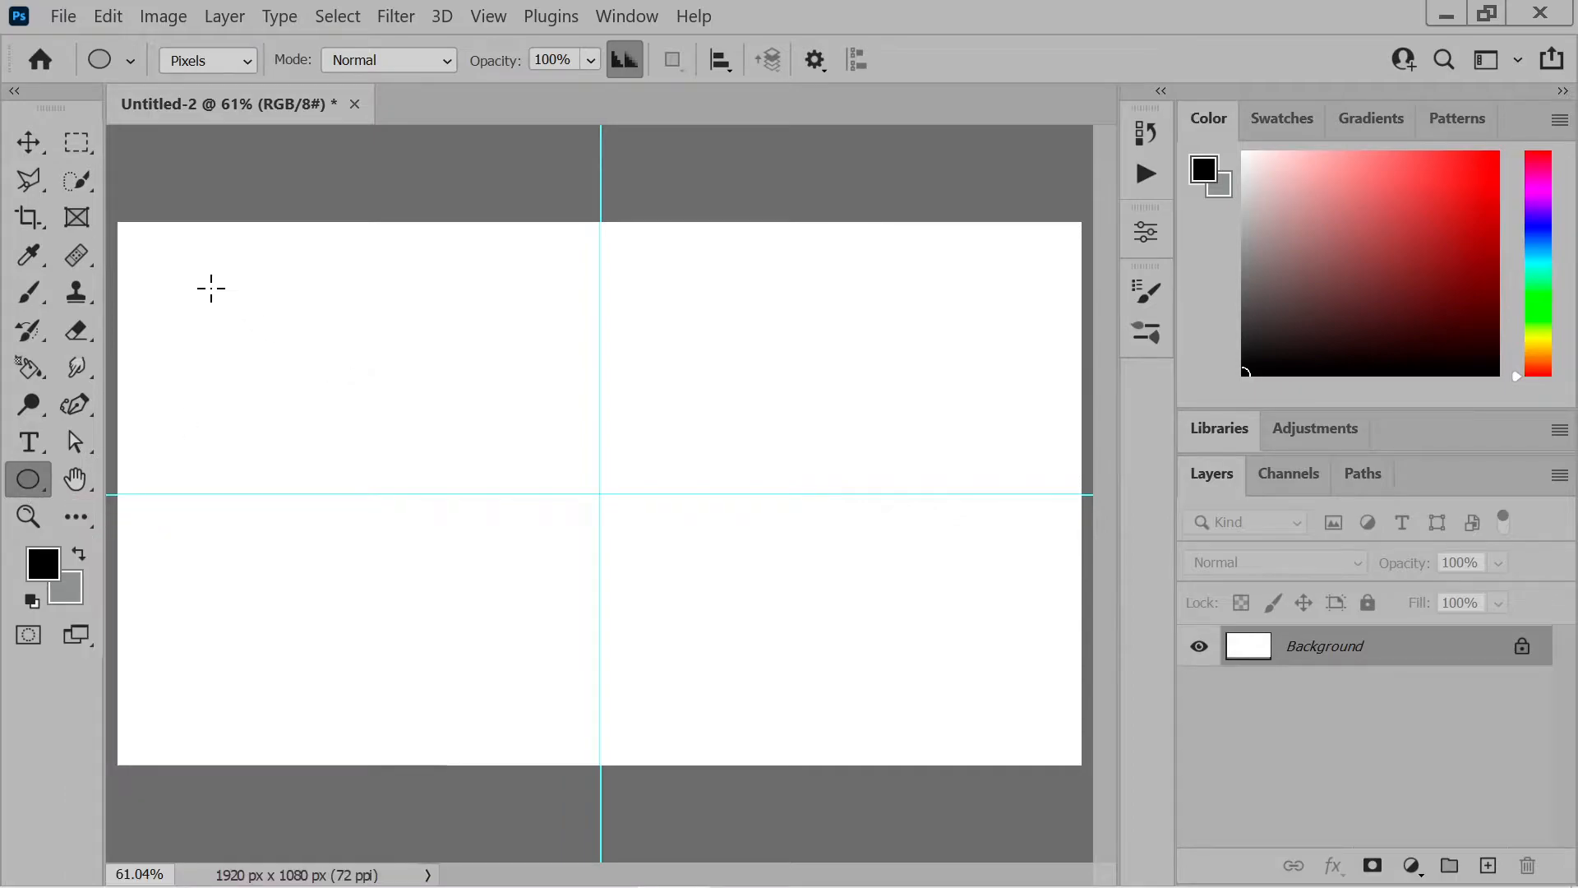
drag(188, 299, 327, 424)
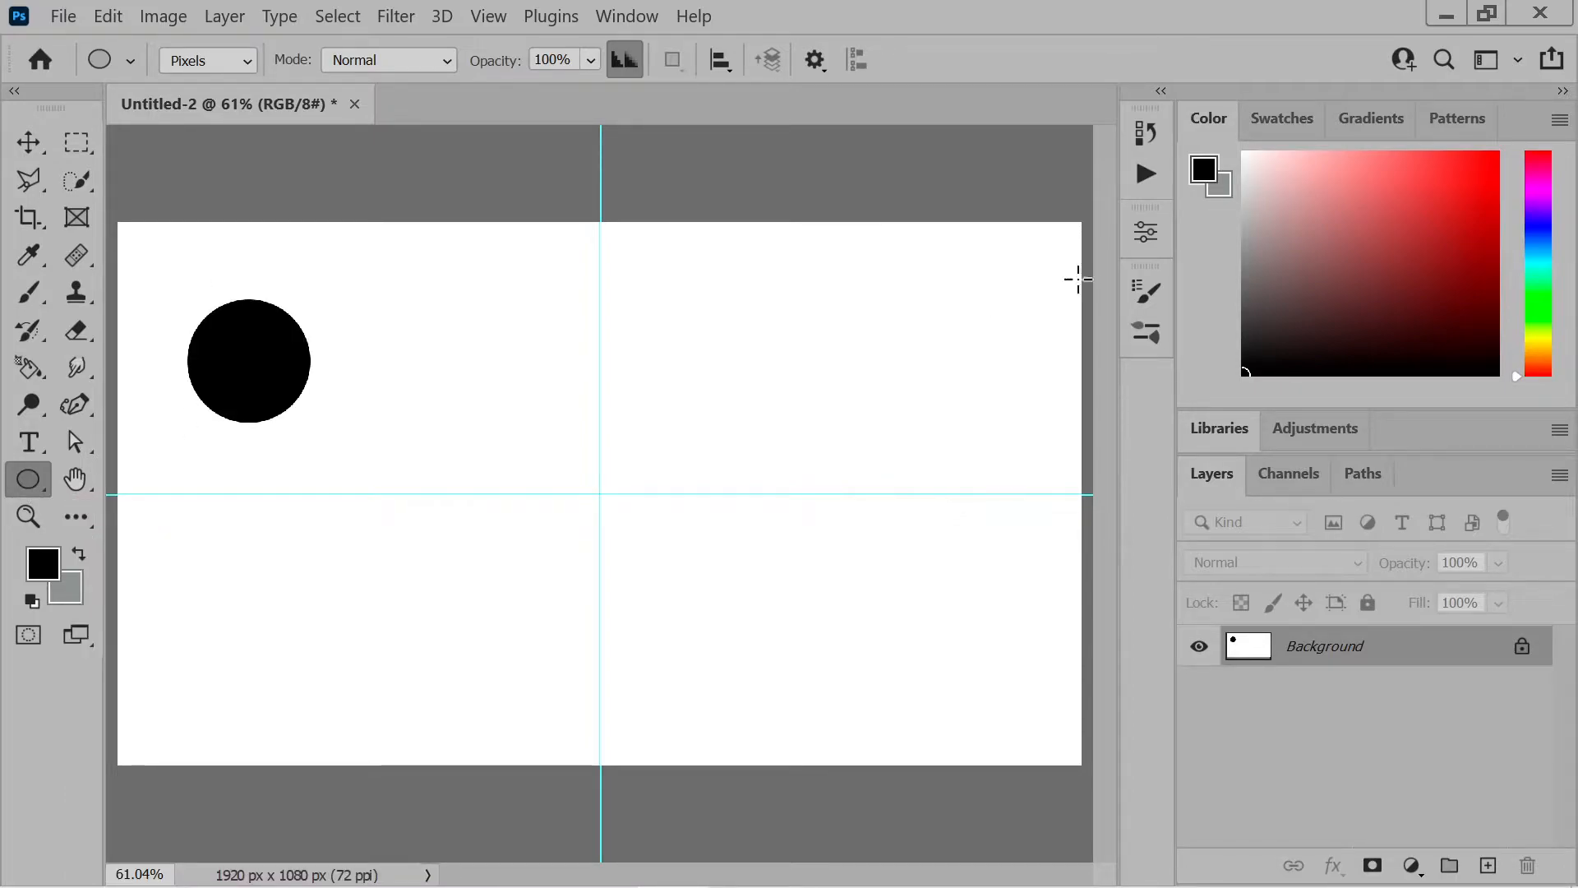
click(1147, 235)
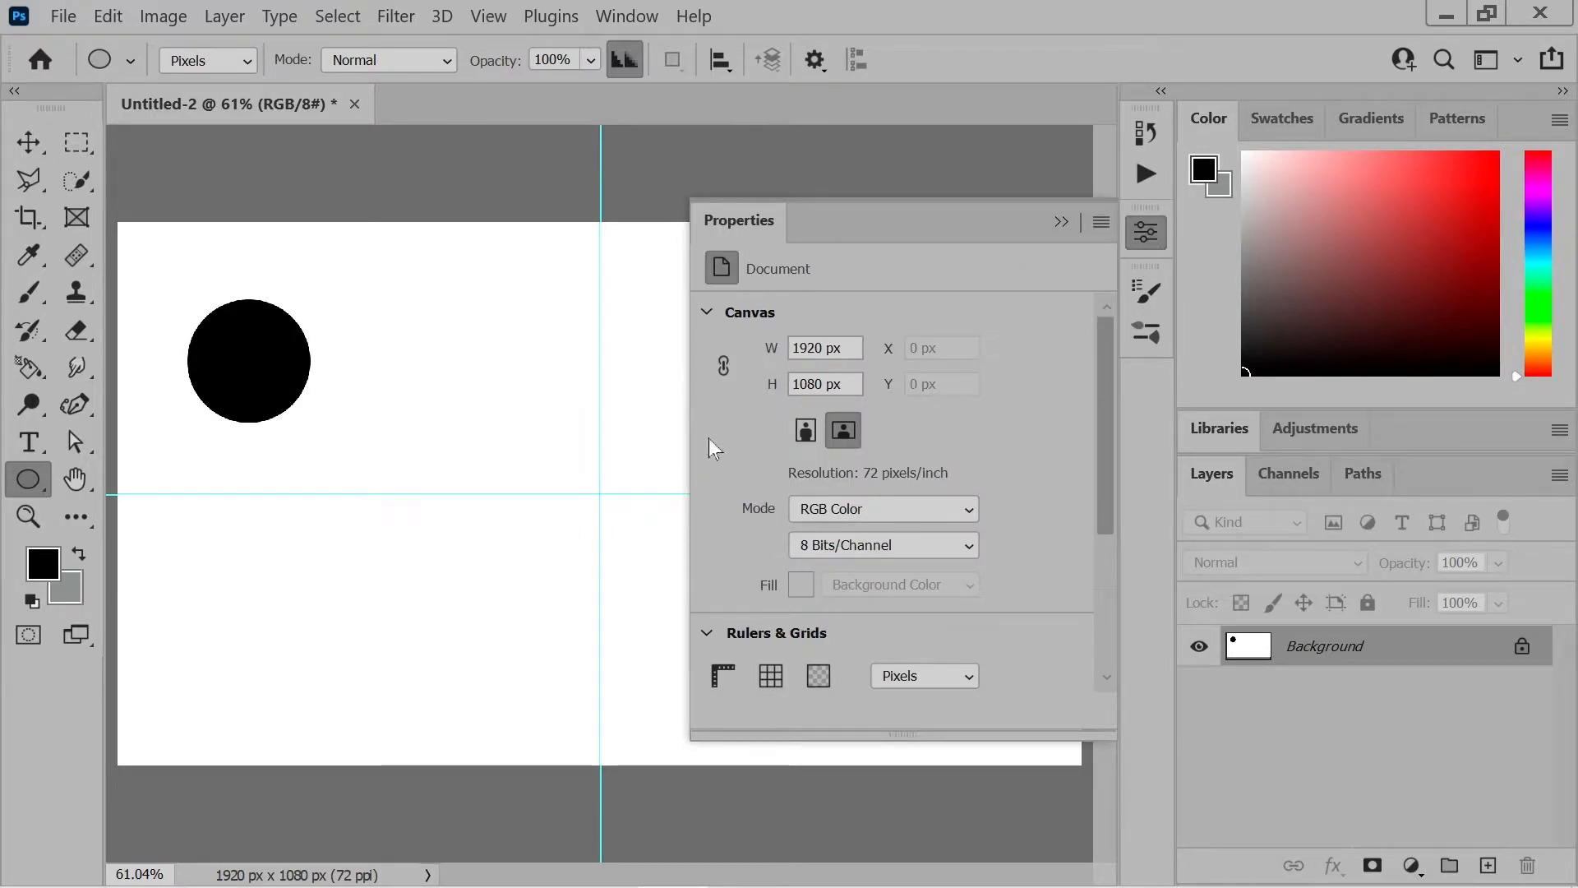
click(1061, 222)
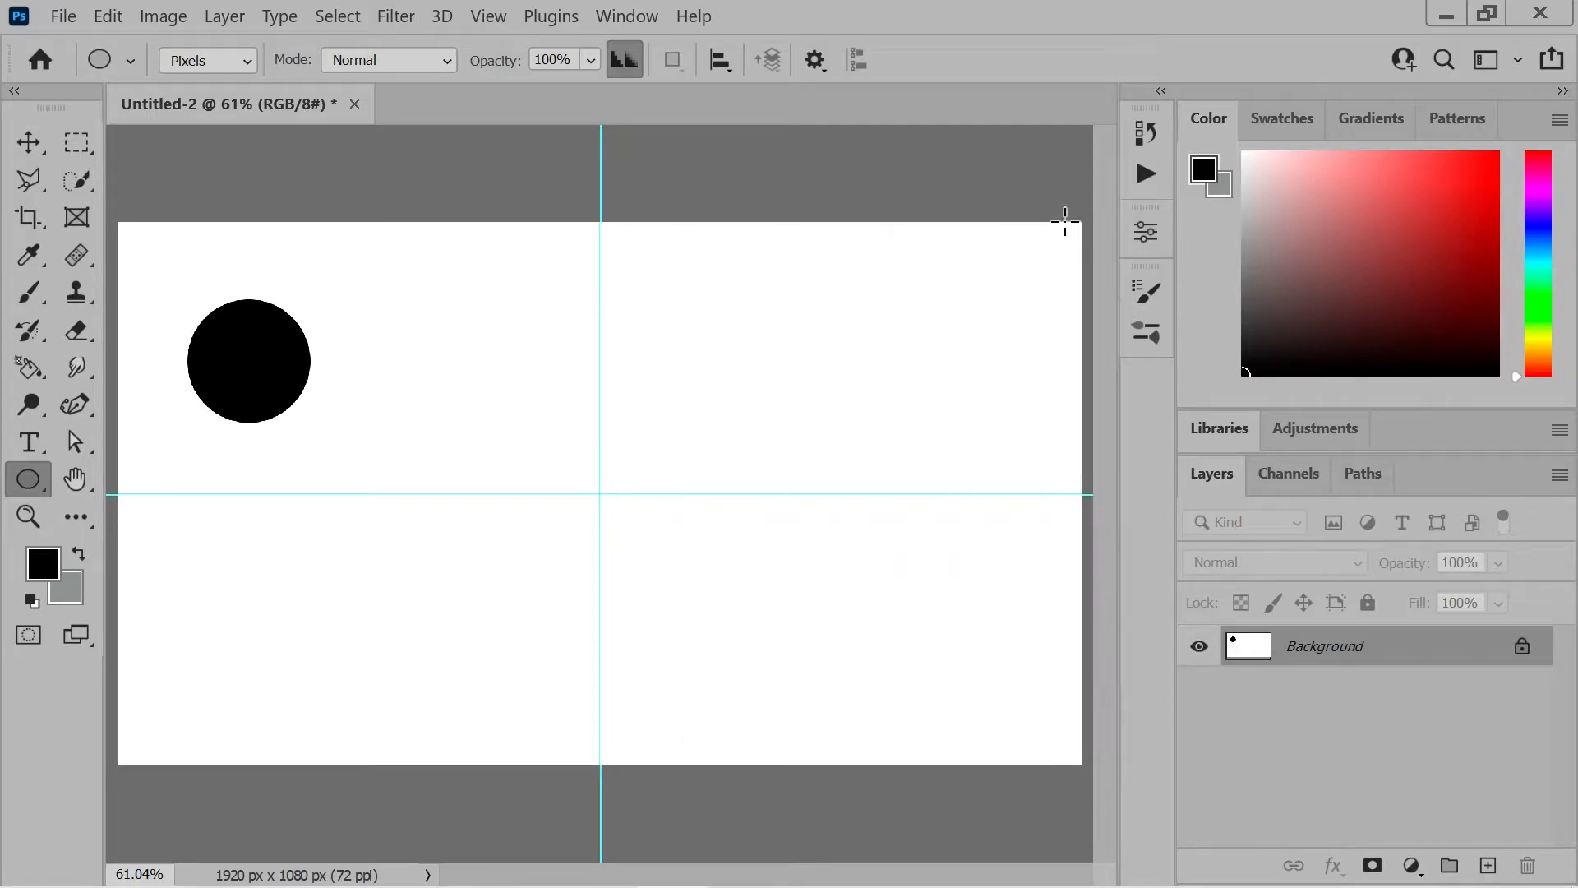
key(ctrl+z)
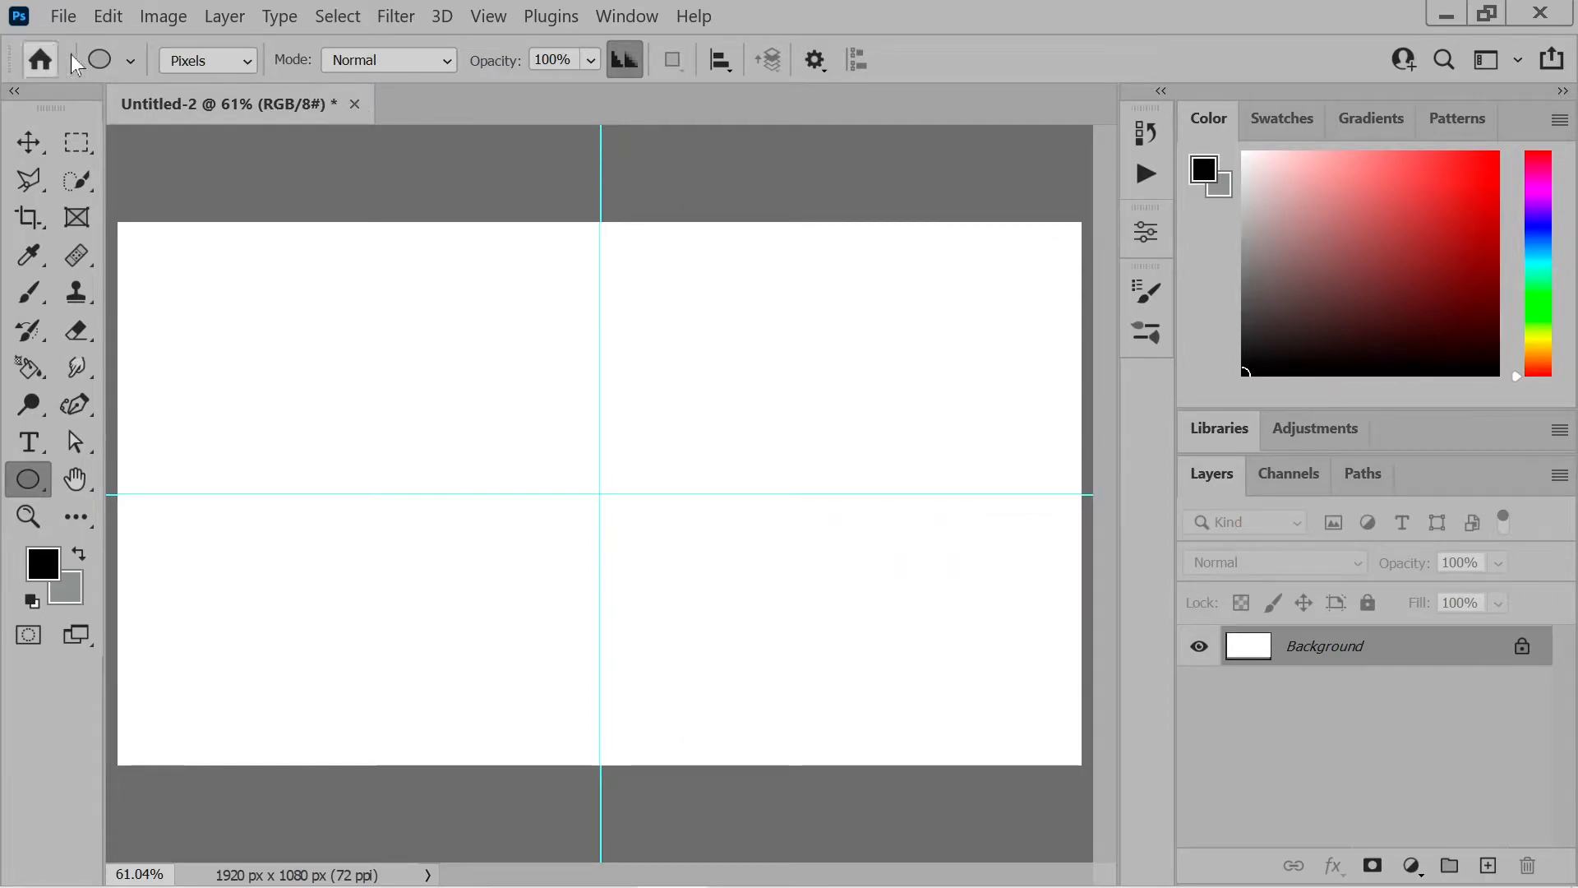
Set the Ellipse tool to Shape mode and draw a circle about 253 px wide in the canvas's upper-left quadrant
click(207, 60)
click(205, 88)
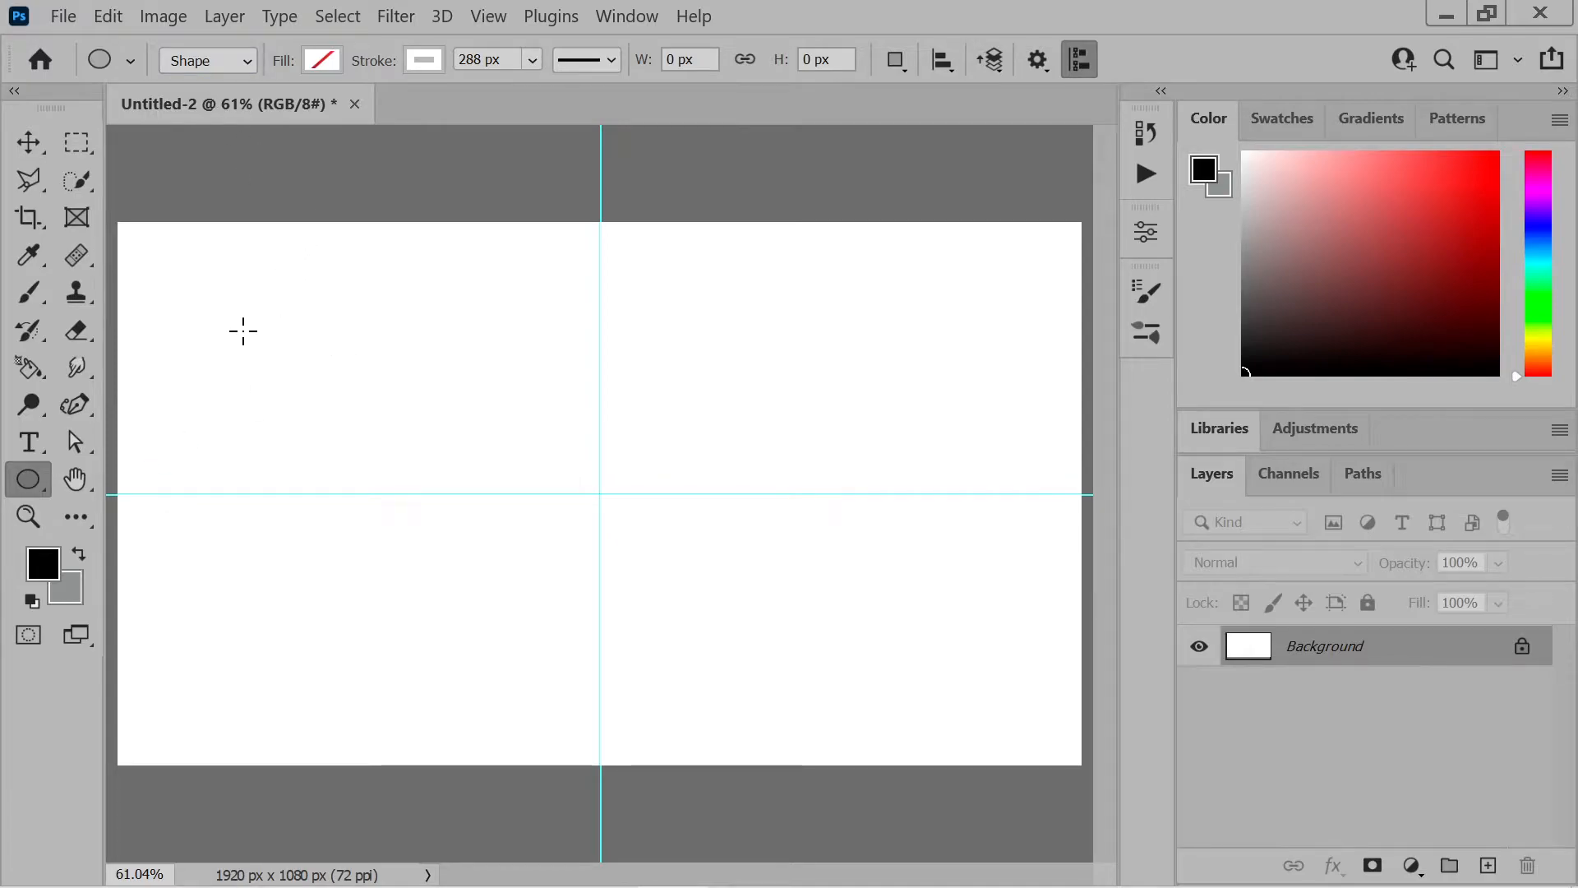
drag(205, 311, 333, 438)
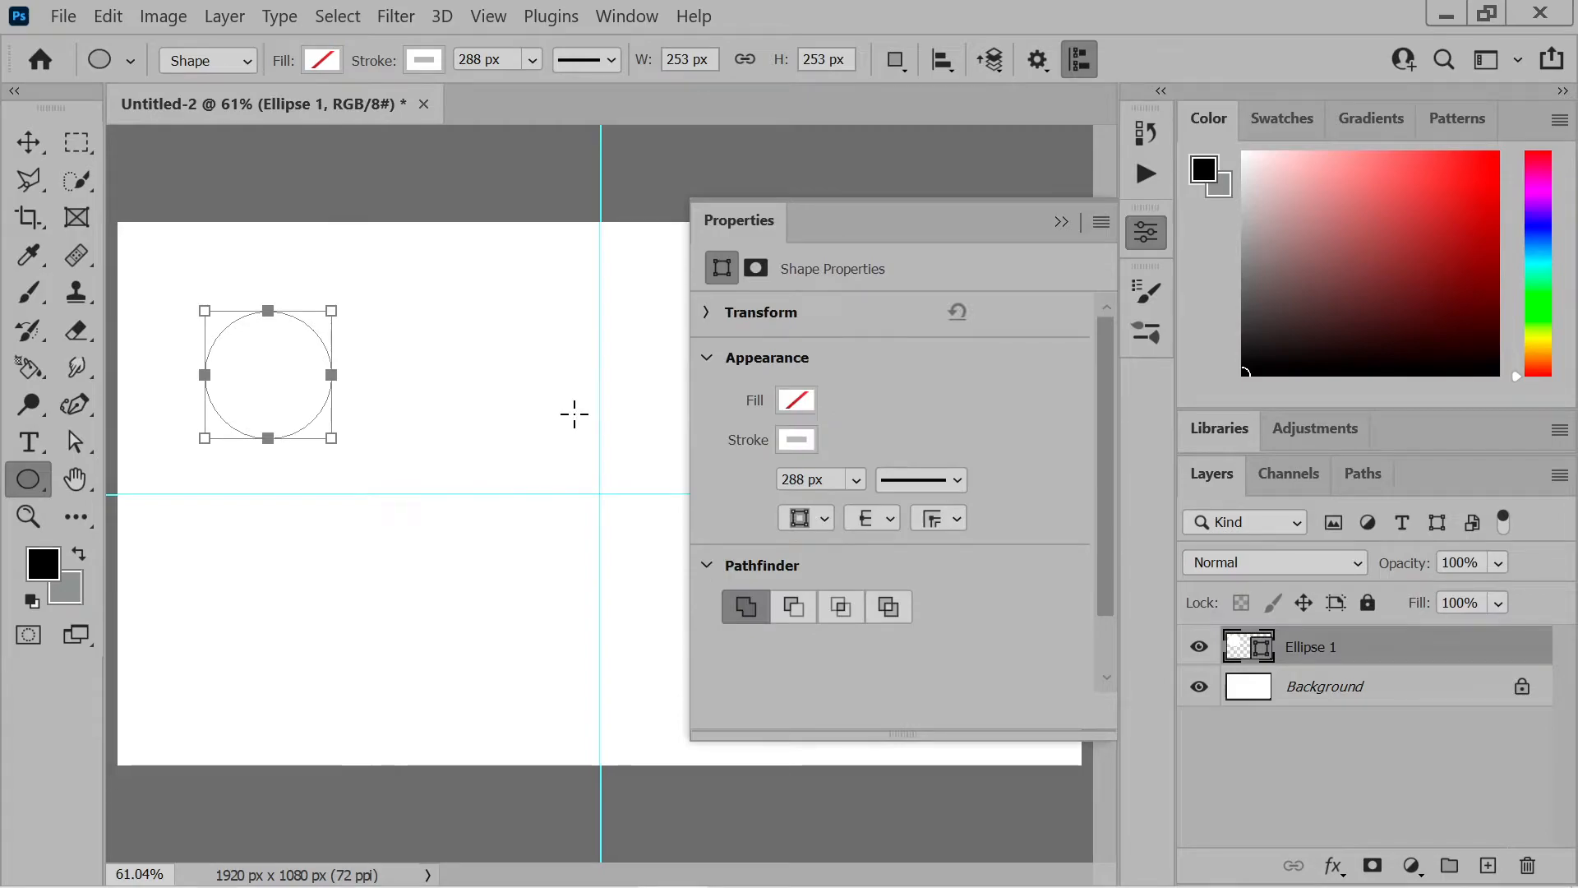
Set the circle's stroke width to 1 px and fill it with the recently used light blue
click(827, 479)
text(1)
key(Return)
click(803, 411)
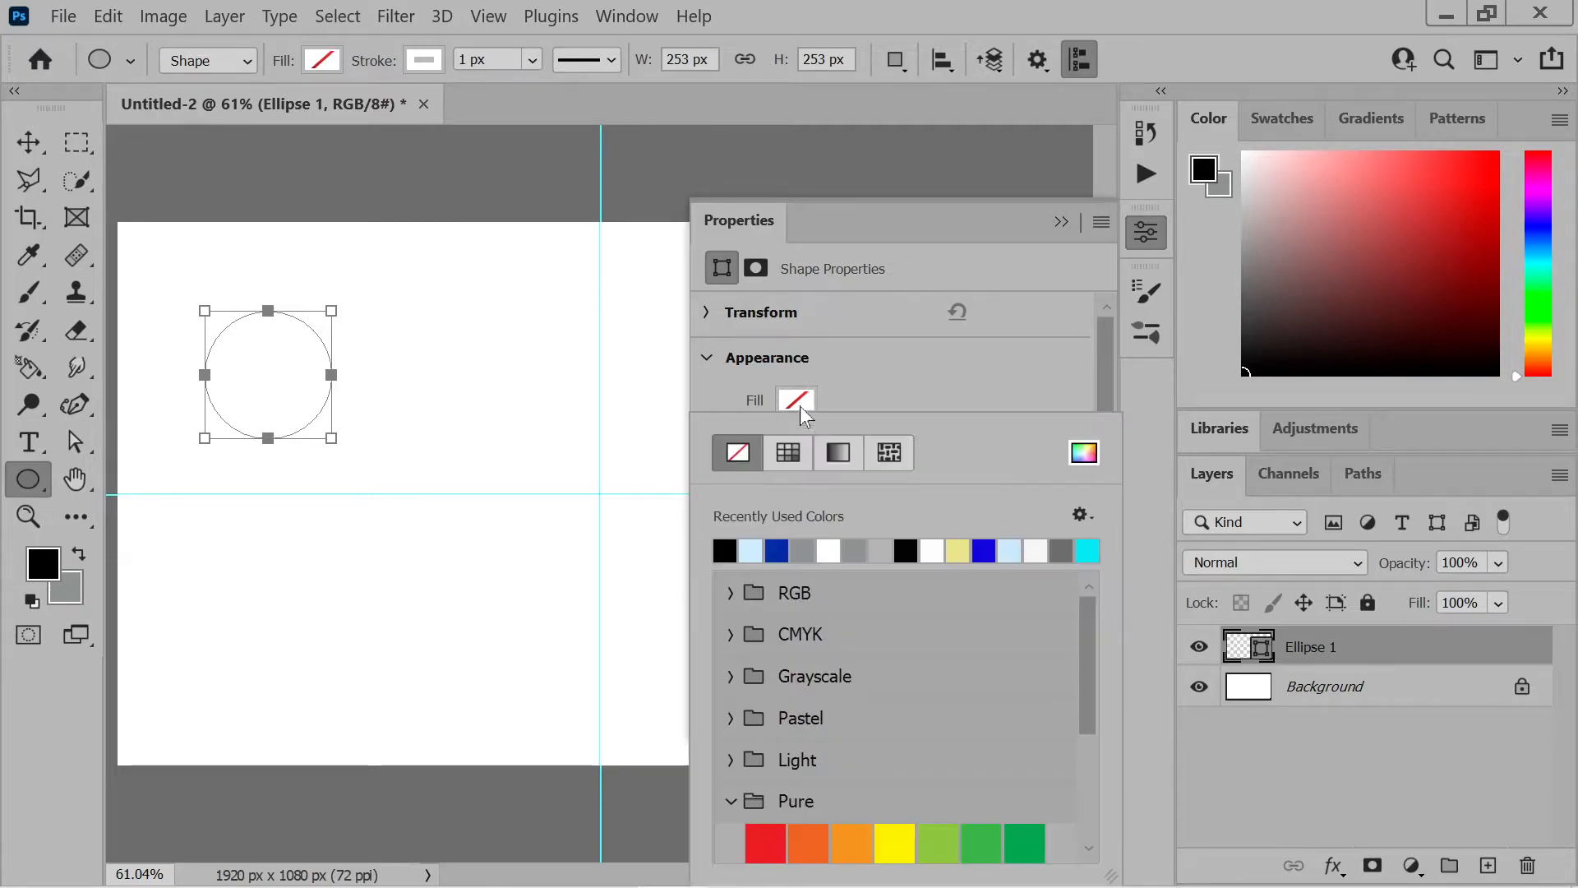
click(752, 550)
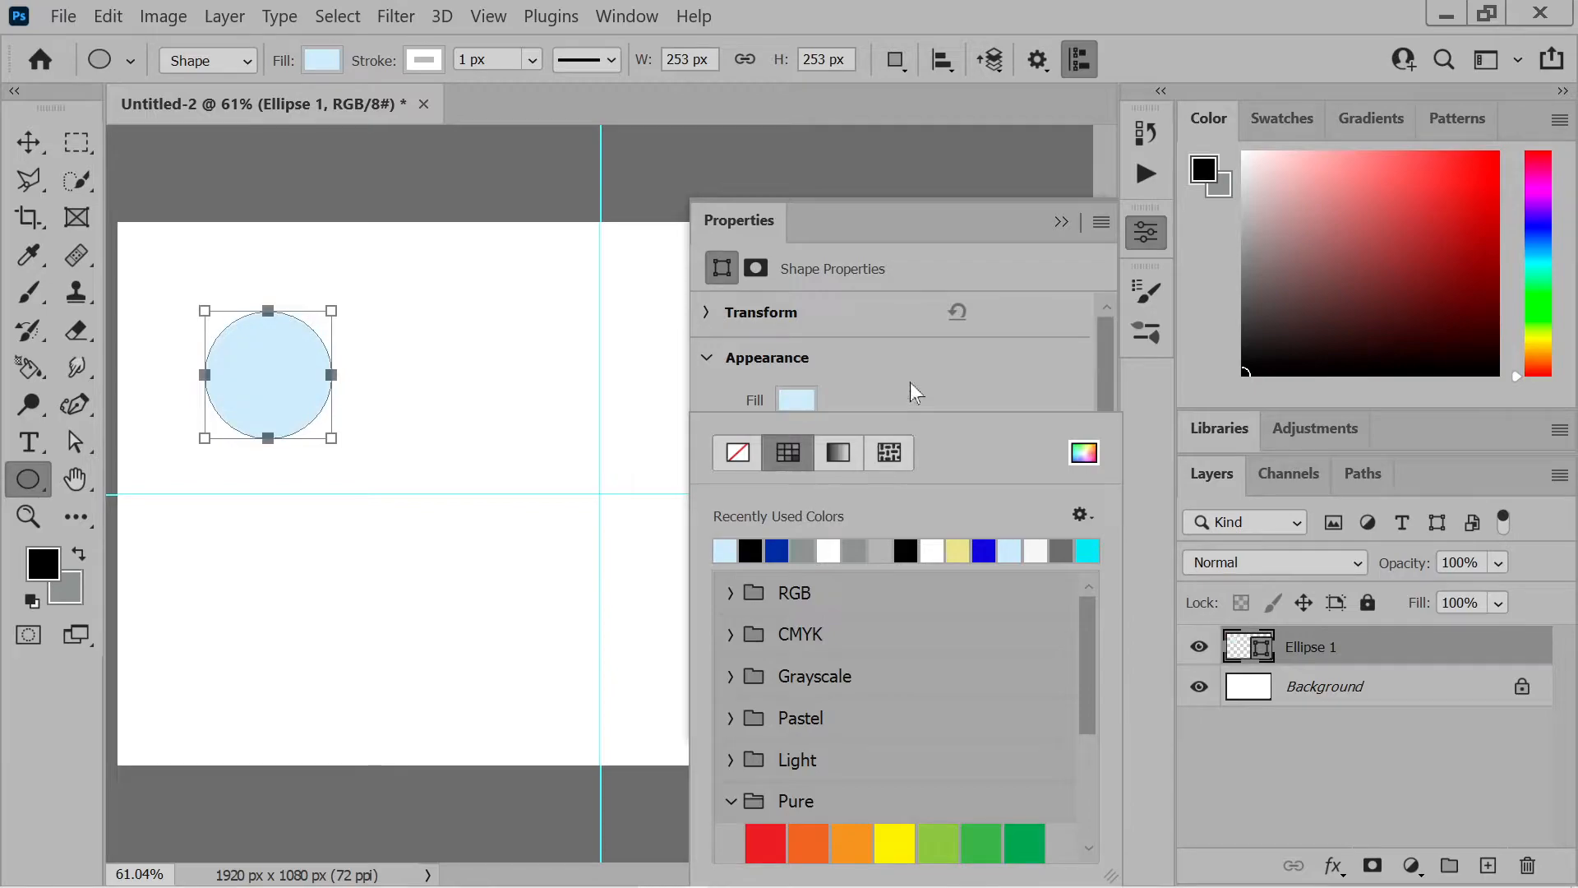
click(910, 383)
Make the circle's stroke black and thicken it to about 11.48 px
click(801, 441)
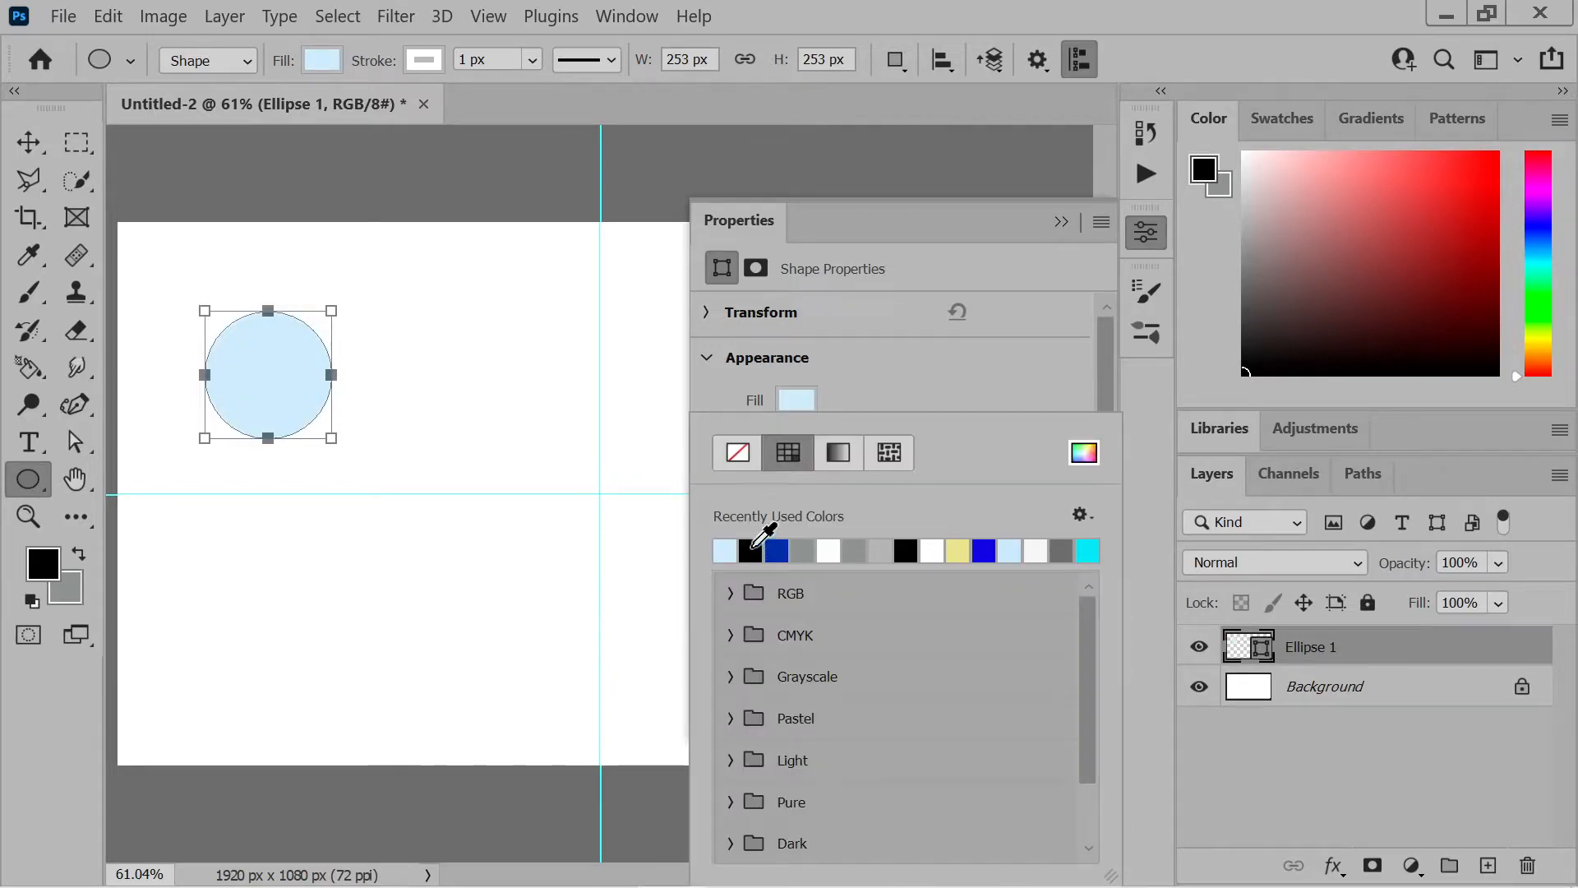
click(751, 550)
click(919, 394)
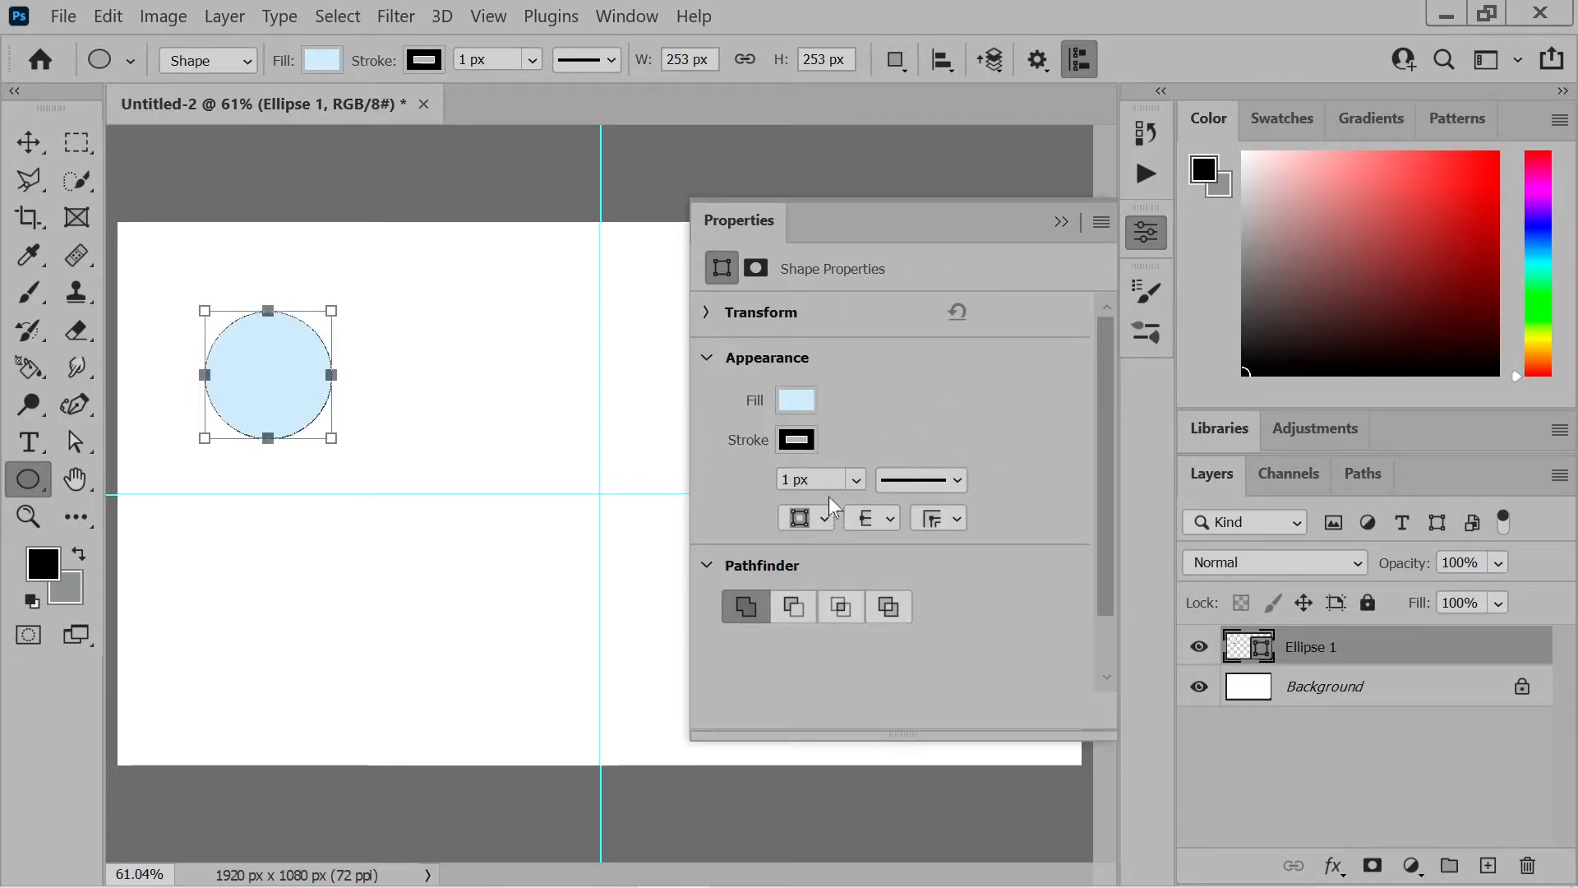
click(856, 478)
drag(847, 509, 896, 511)
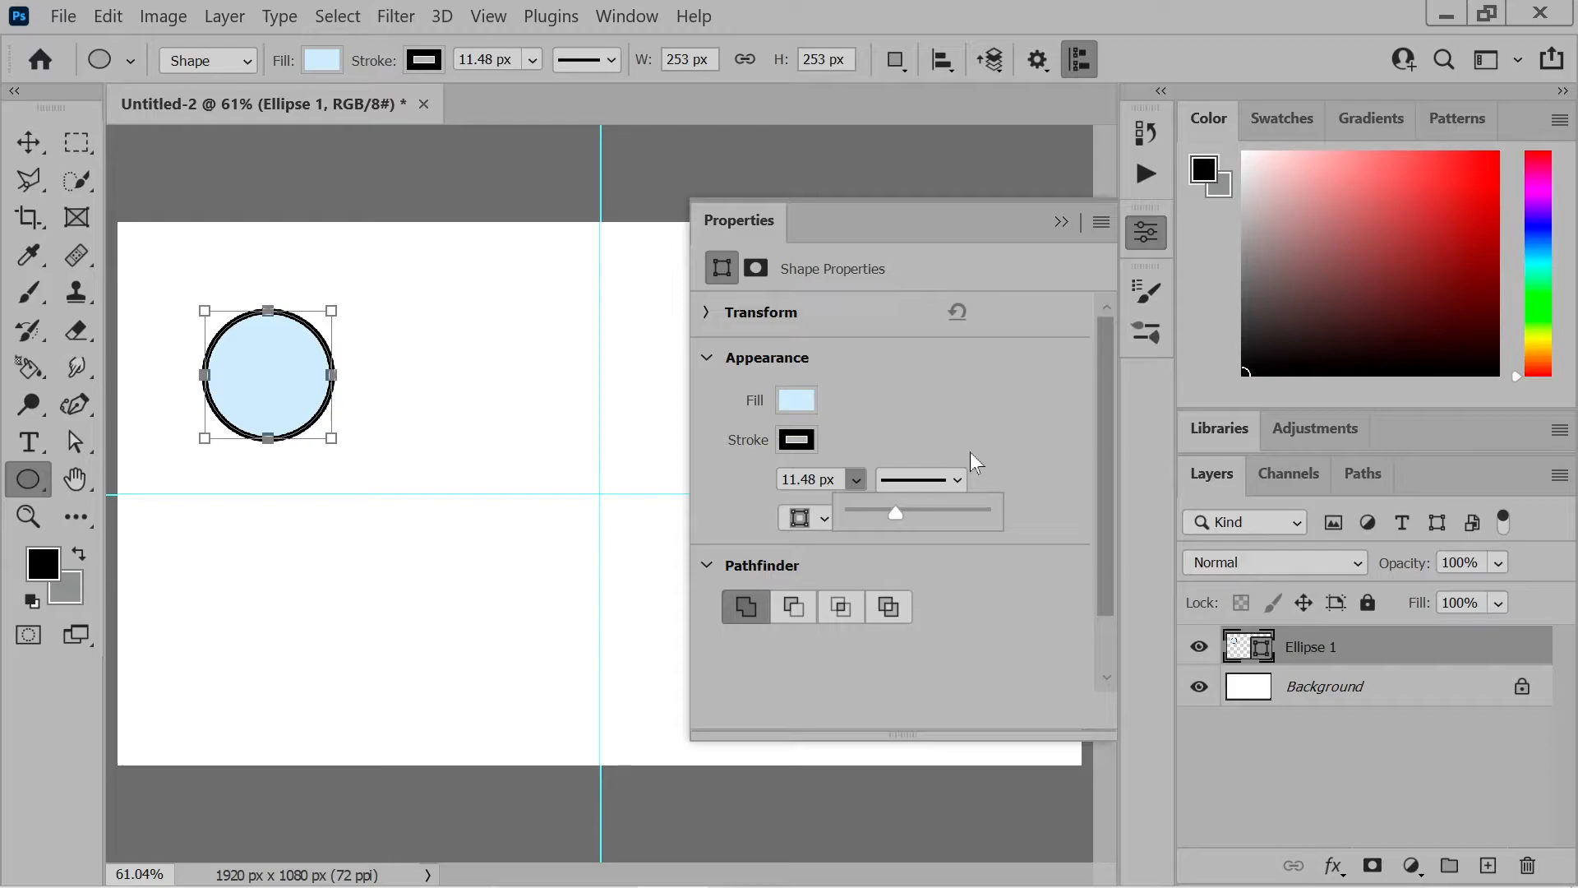
click(1061, 222)
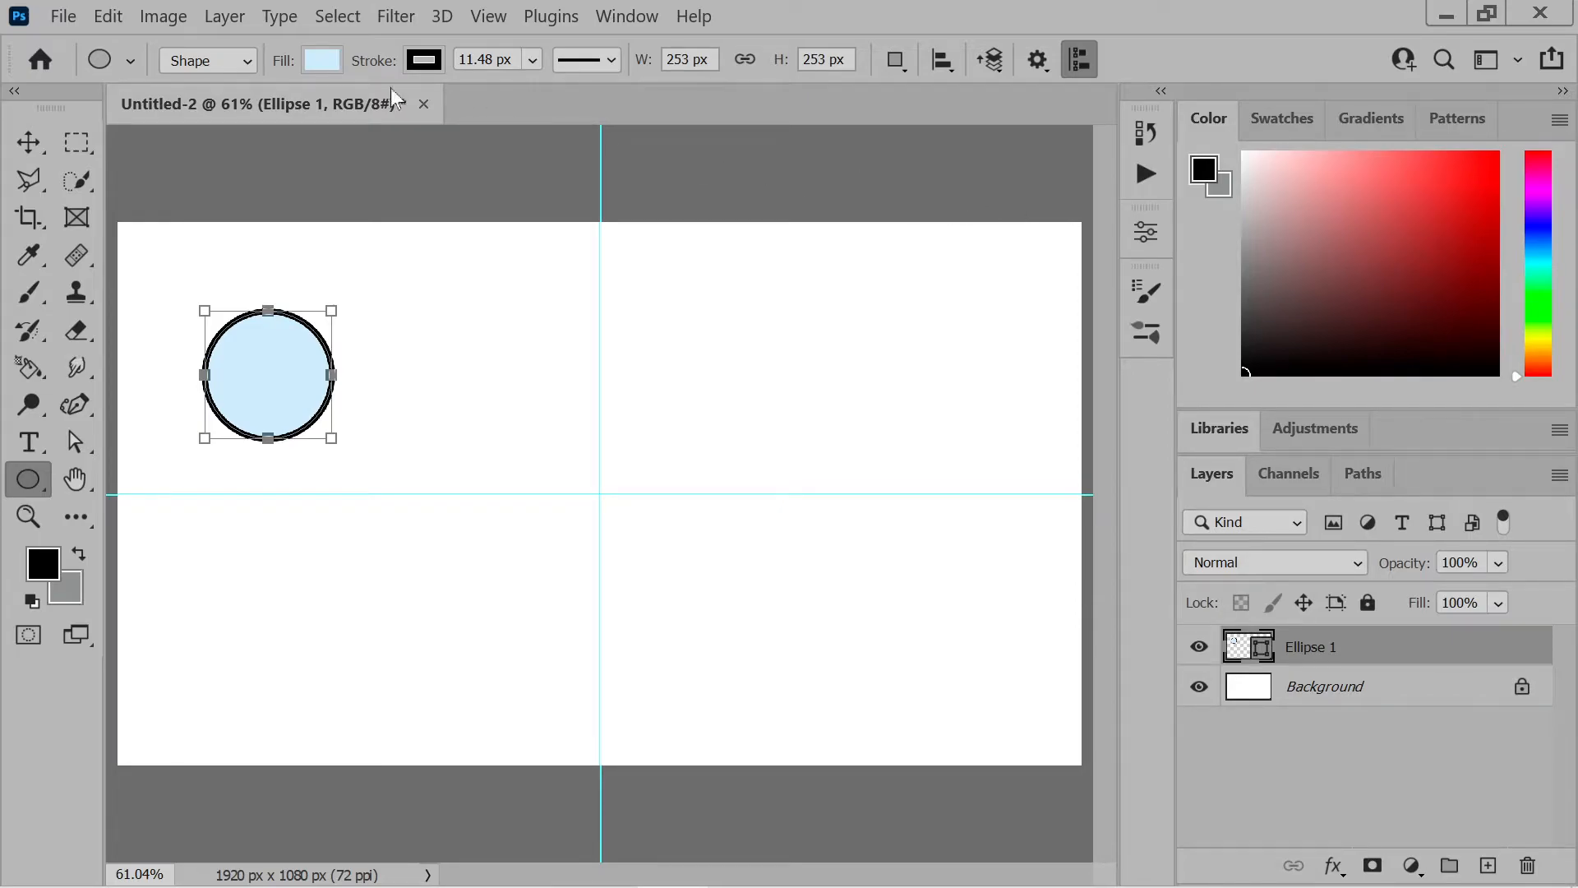
Select the entire canvas and define the circle as a brush preset named BlueBlack
click(488, 16)
mouse_move(226, 18)
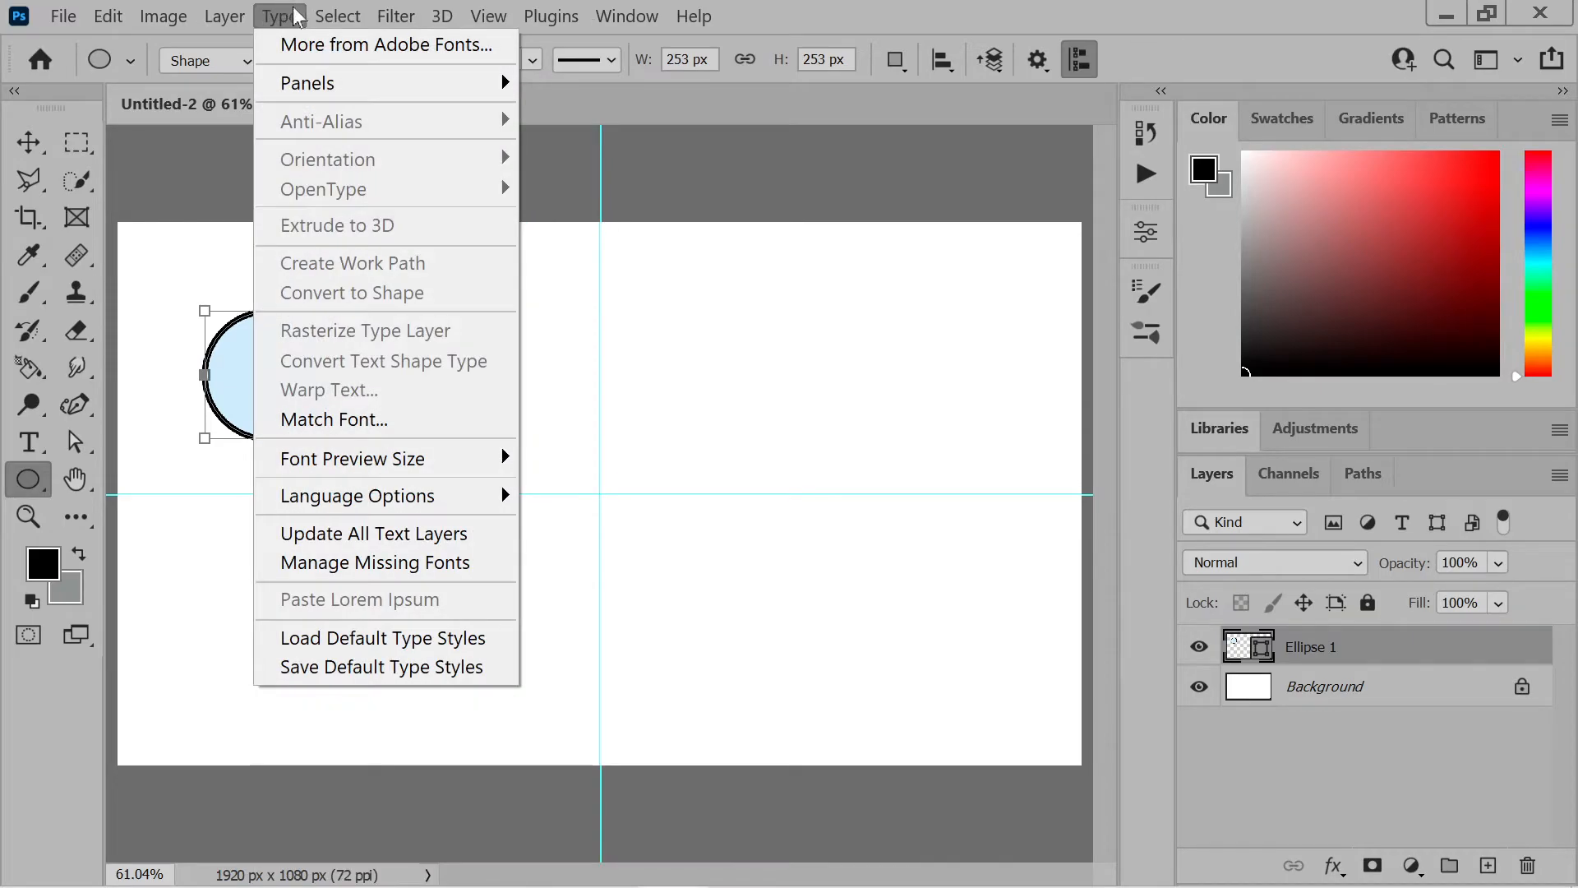
mouse_move(333, 12)
click(353, 43)
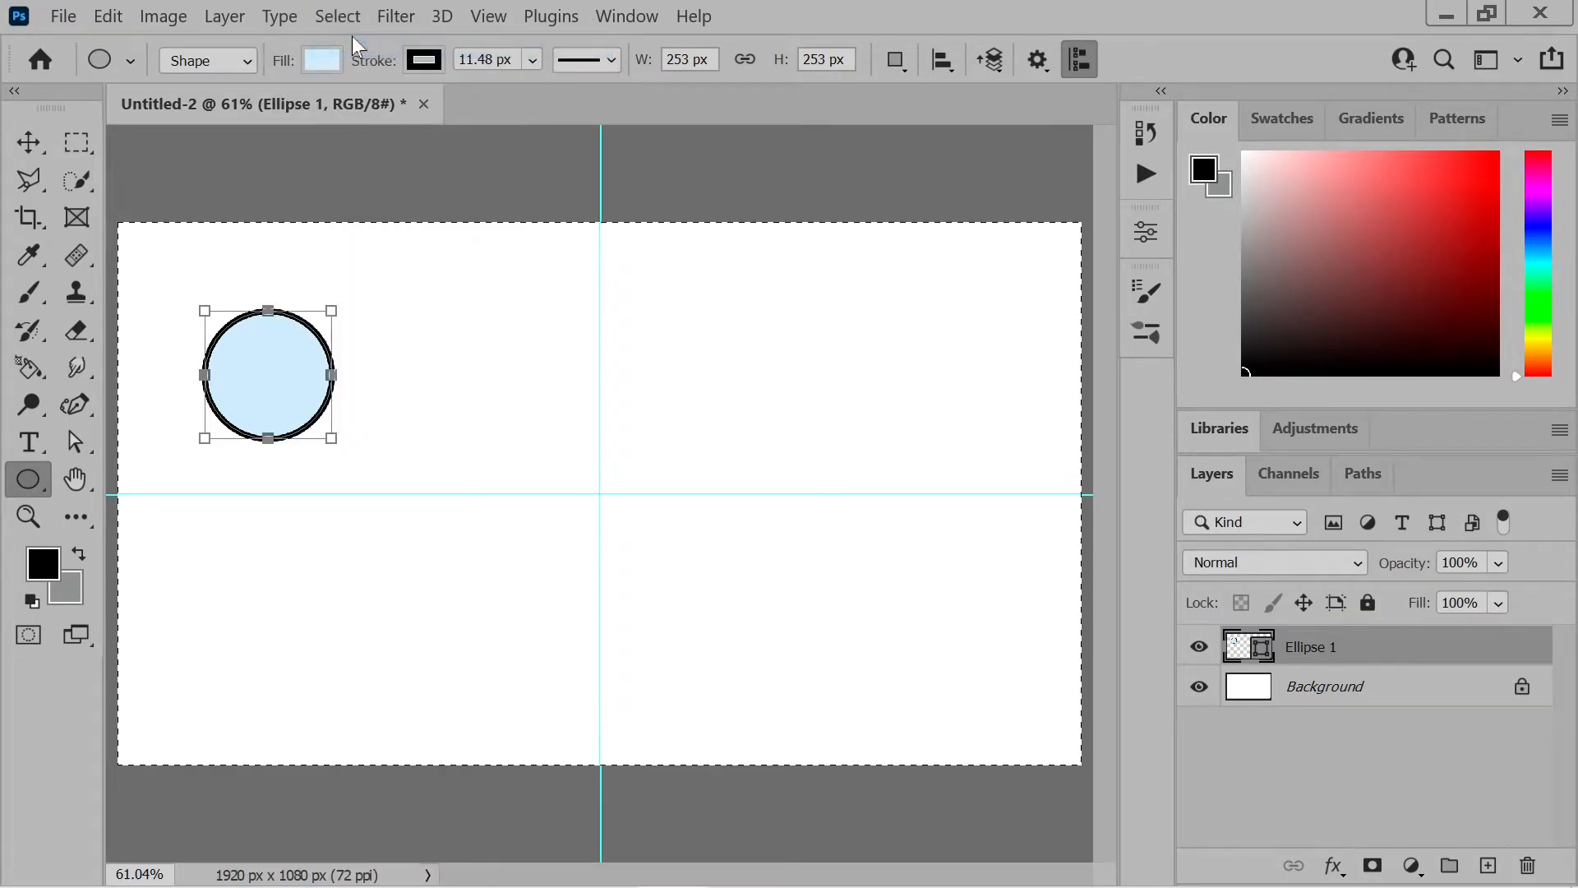
click(108, 17)
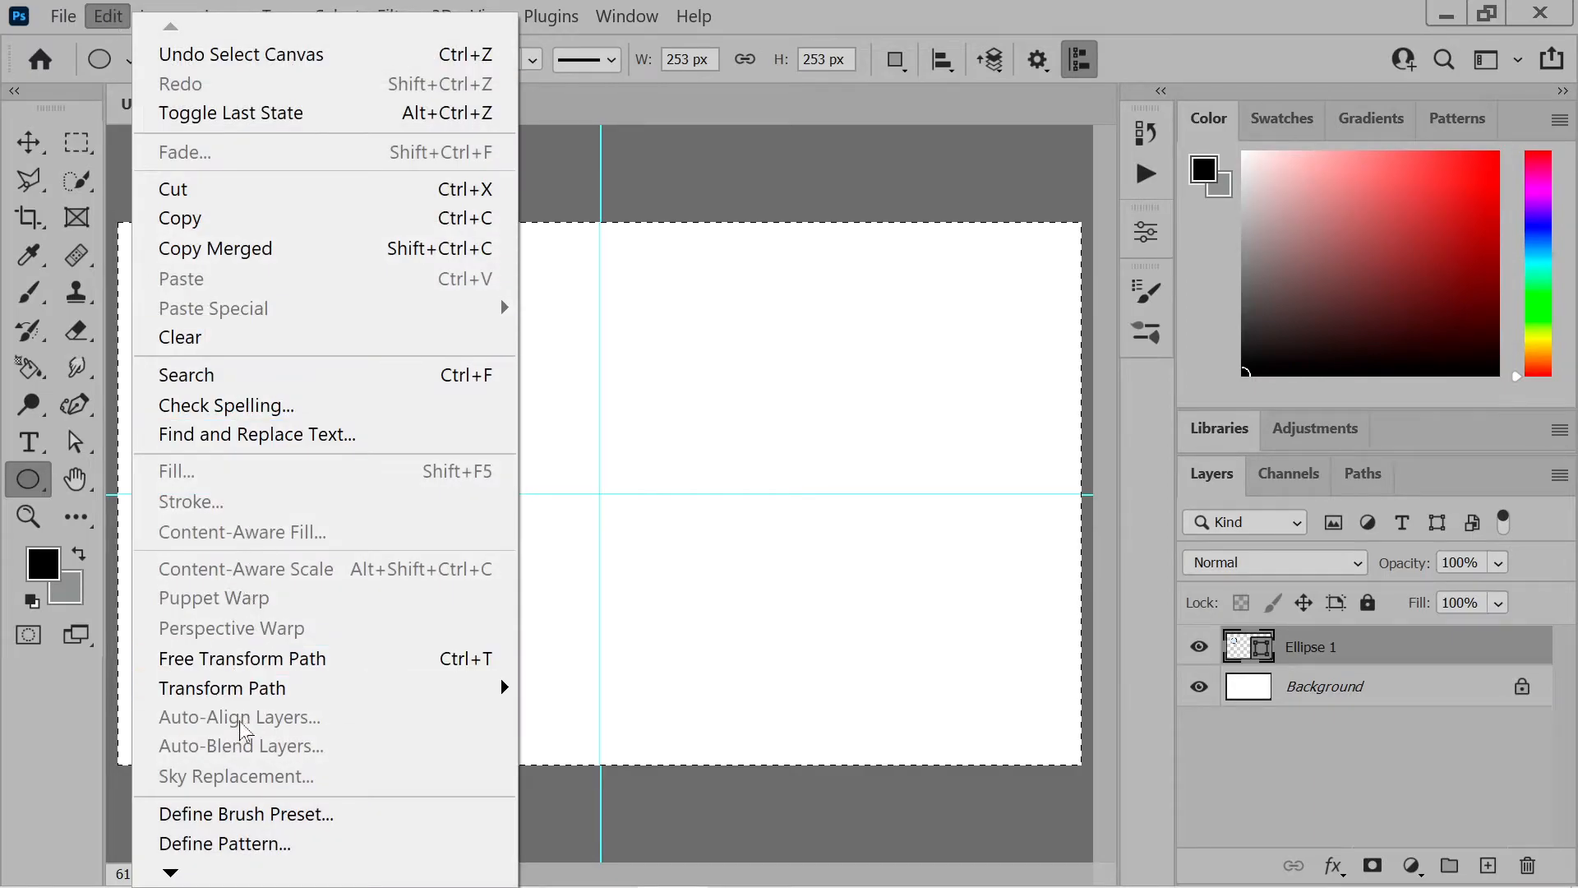
click(209, 812)
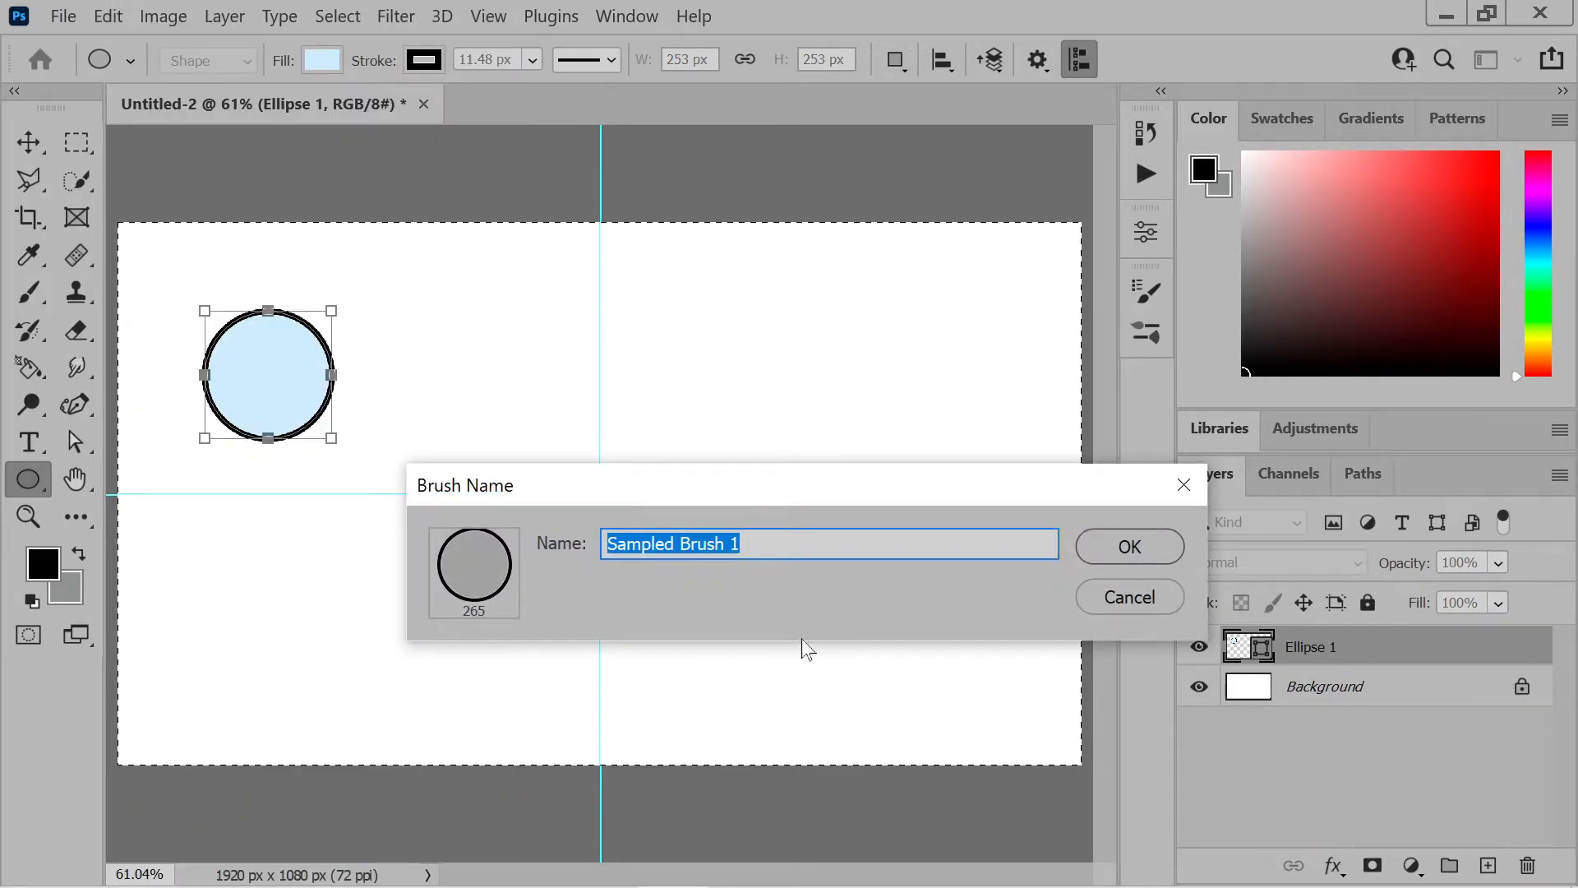
text(Bl)
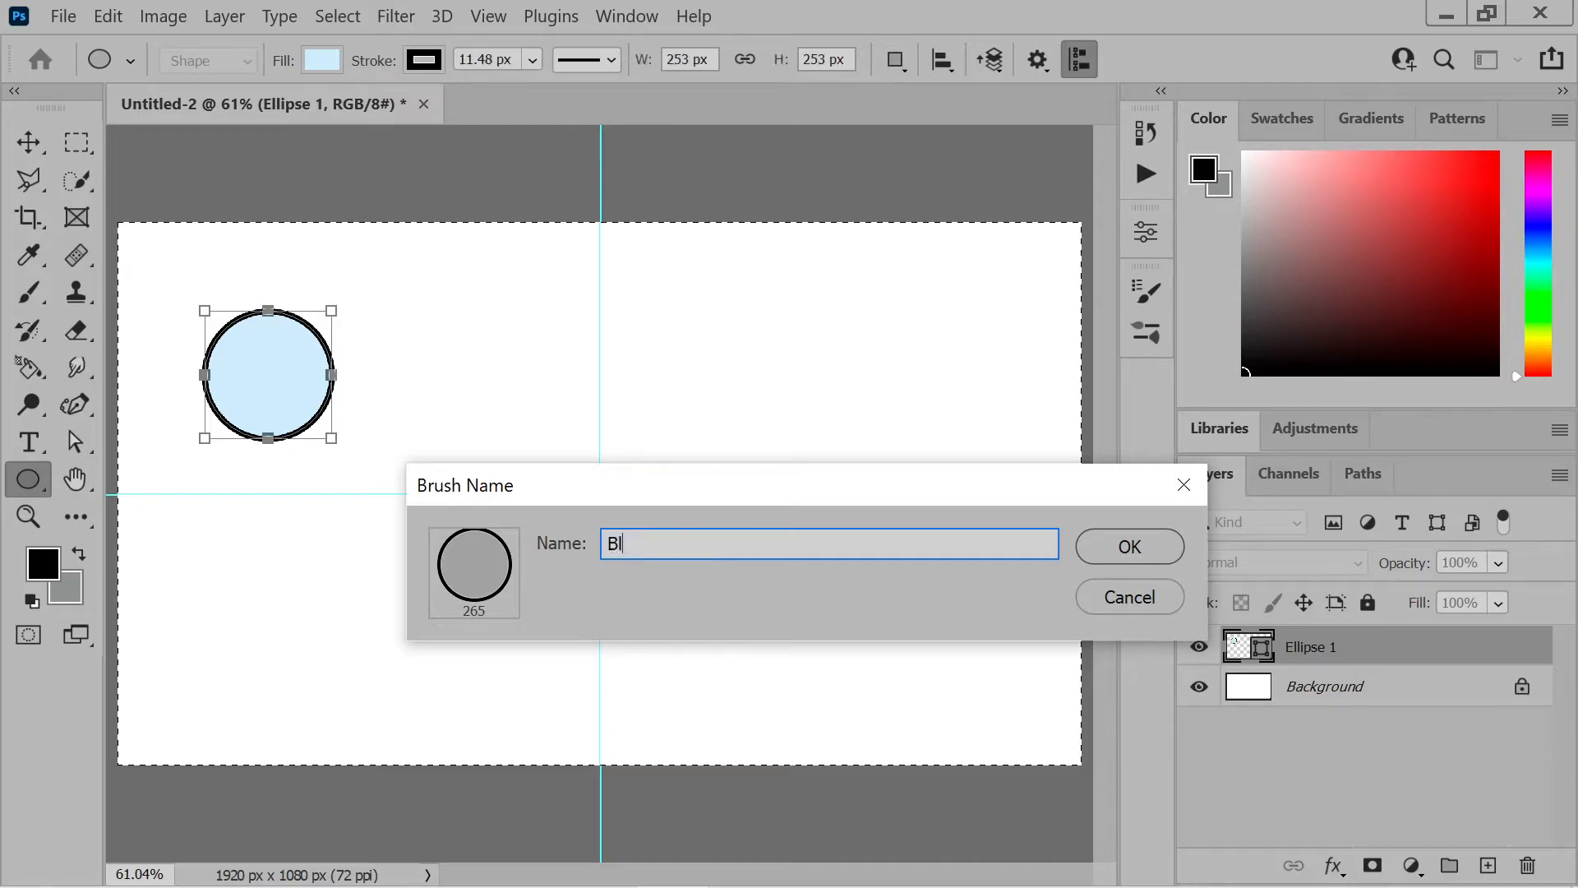
text(ueBlack)
click(1128, 546)
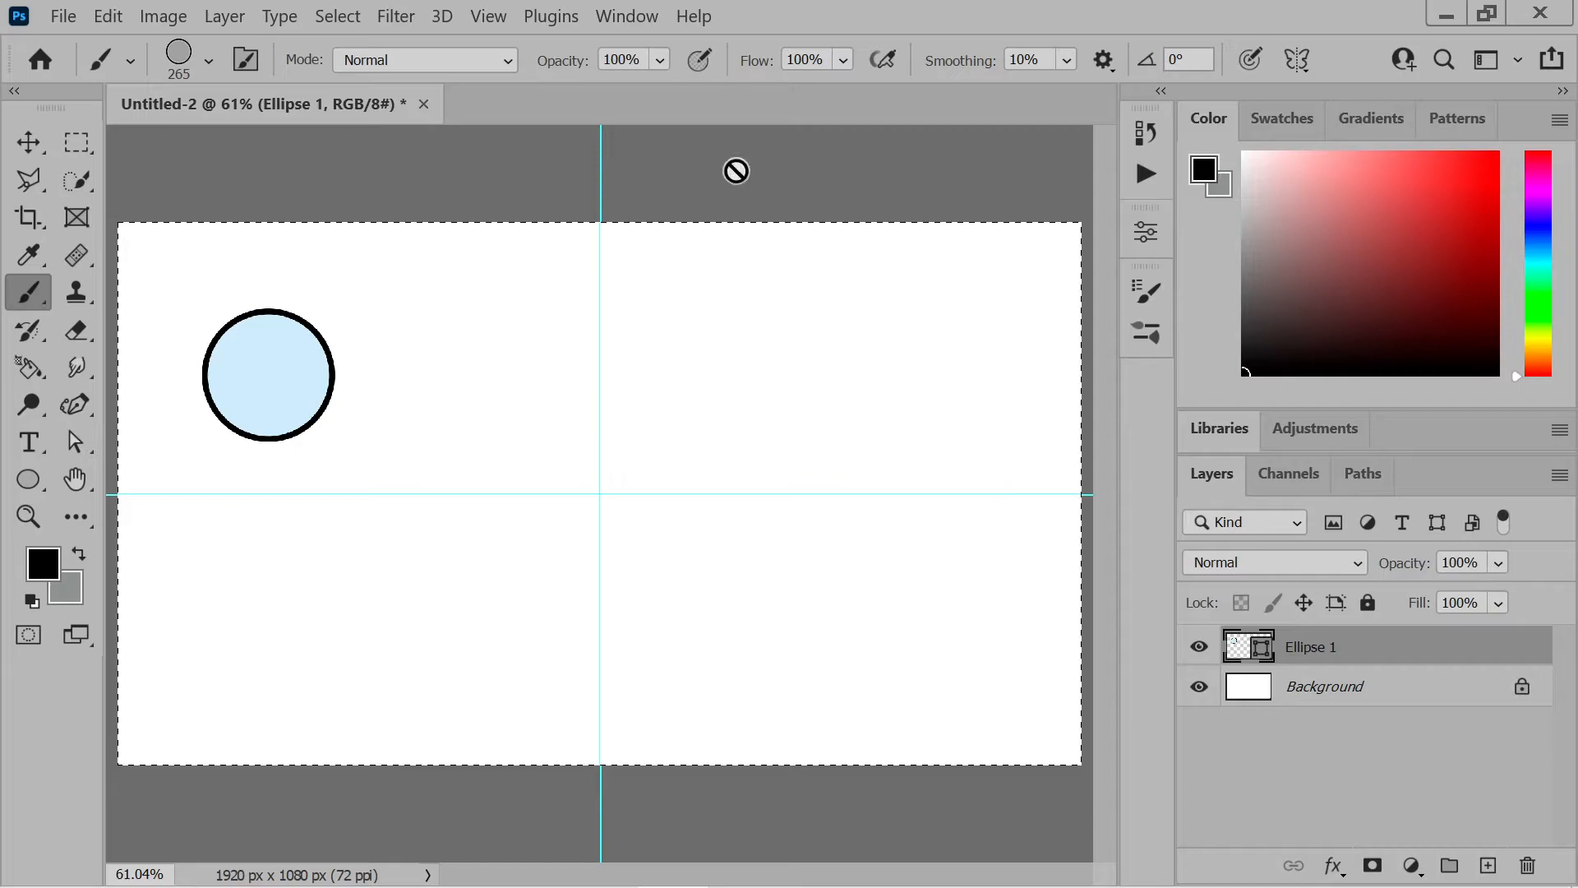
Create a new layer and stamp several black-outlined circles across all four quadrants with the new brush
click(1488, 864)
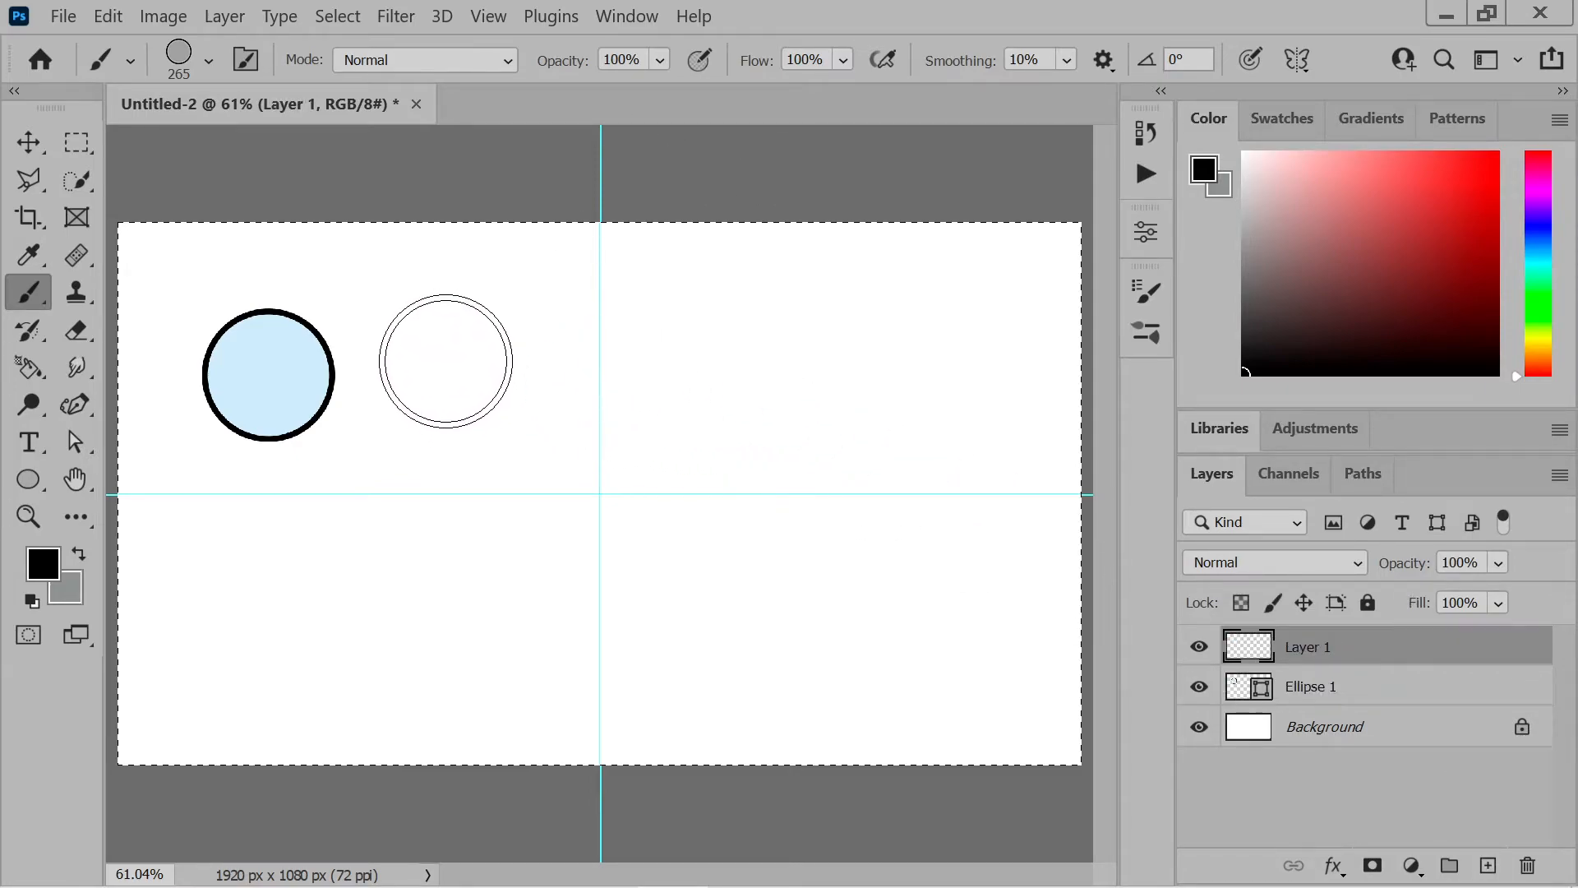
click(428, 375)
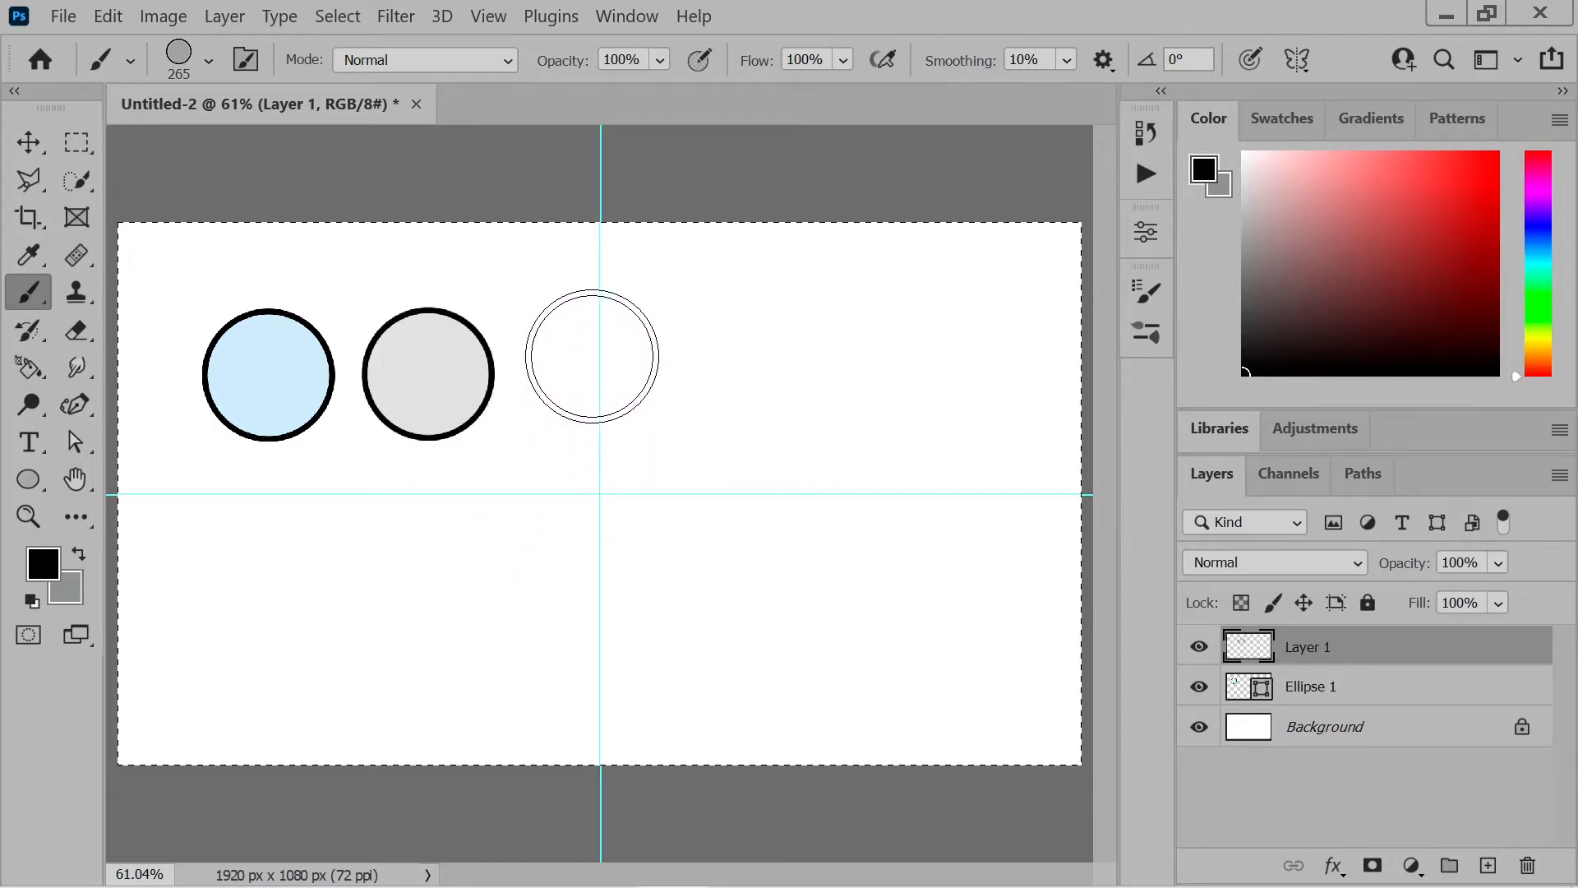
click(309, 575)
click(472, 589)
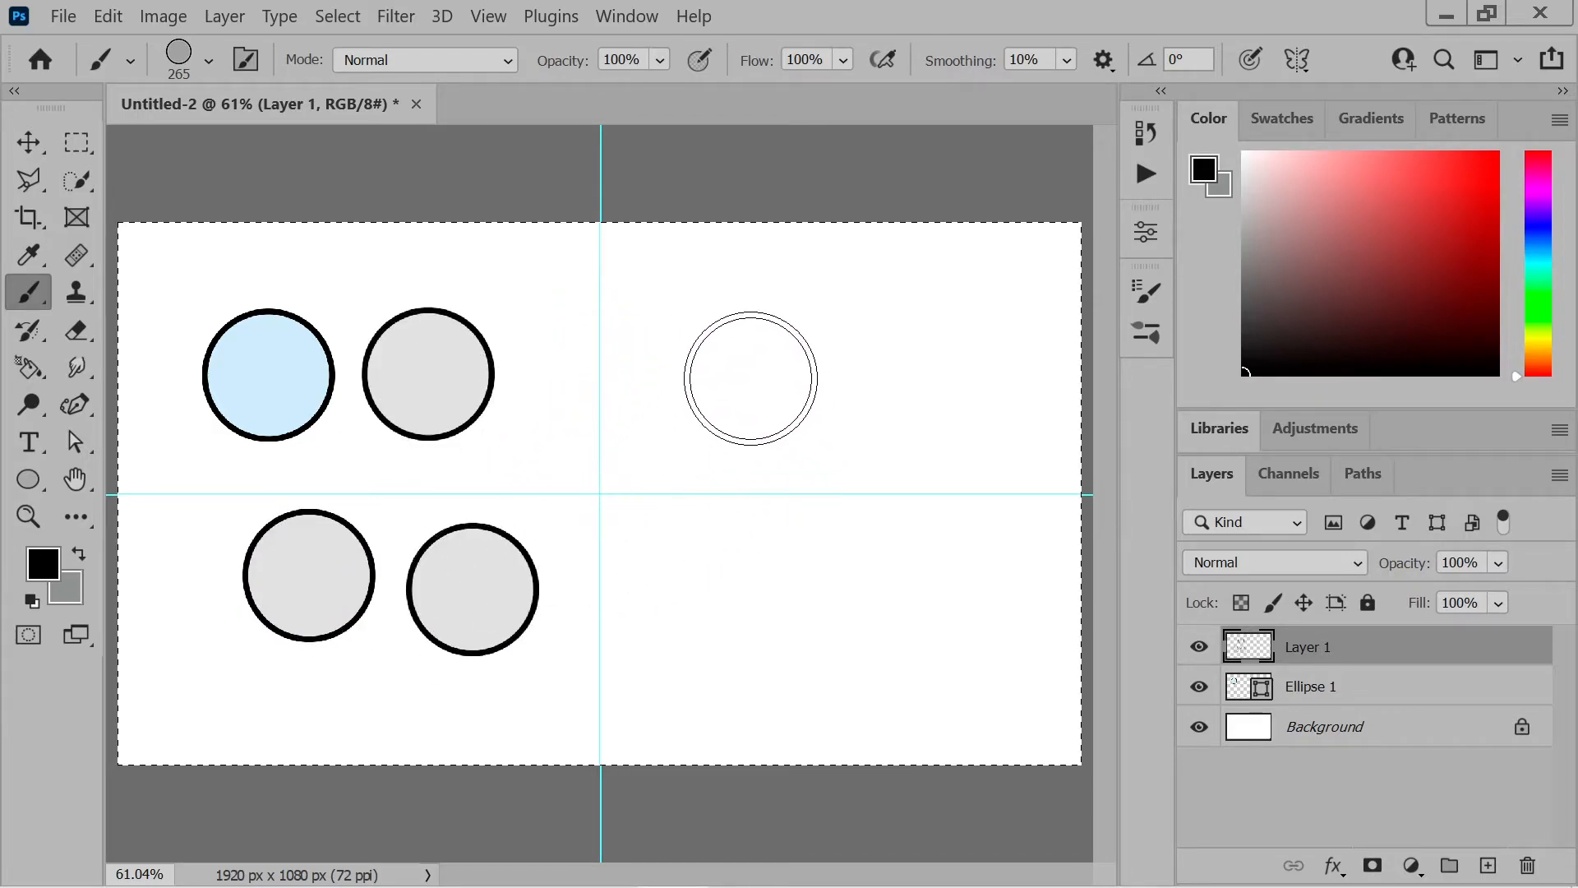
click(751, 379)
click(949, 325)
click(714, 635)
click(899, 623)
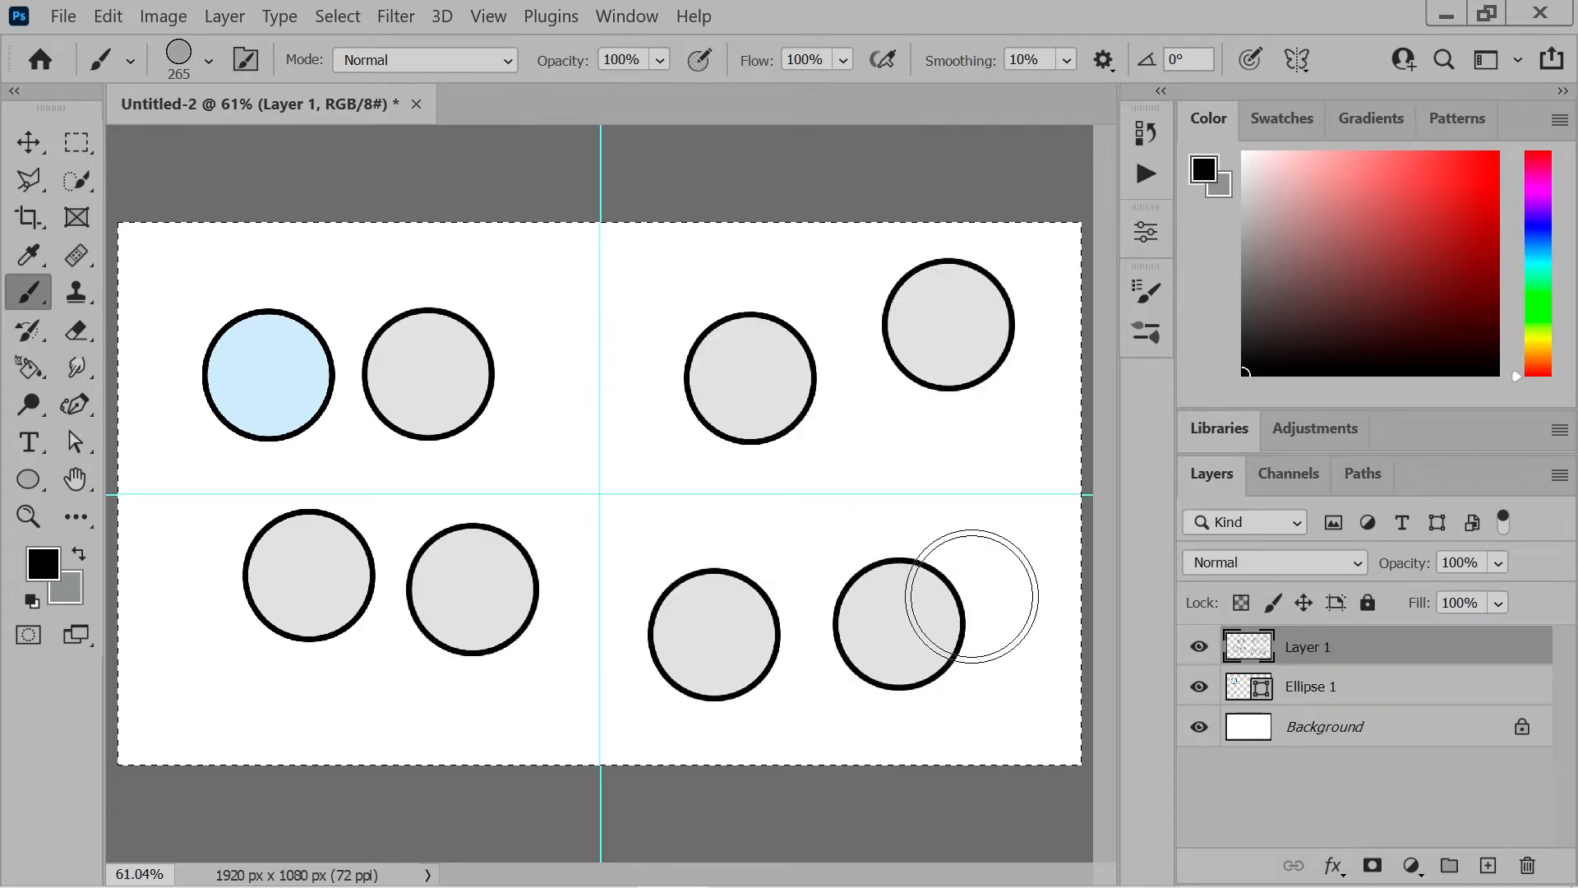
click(795, 561)
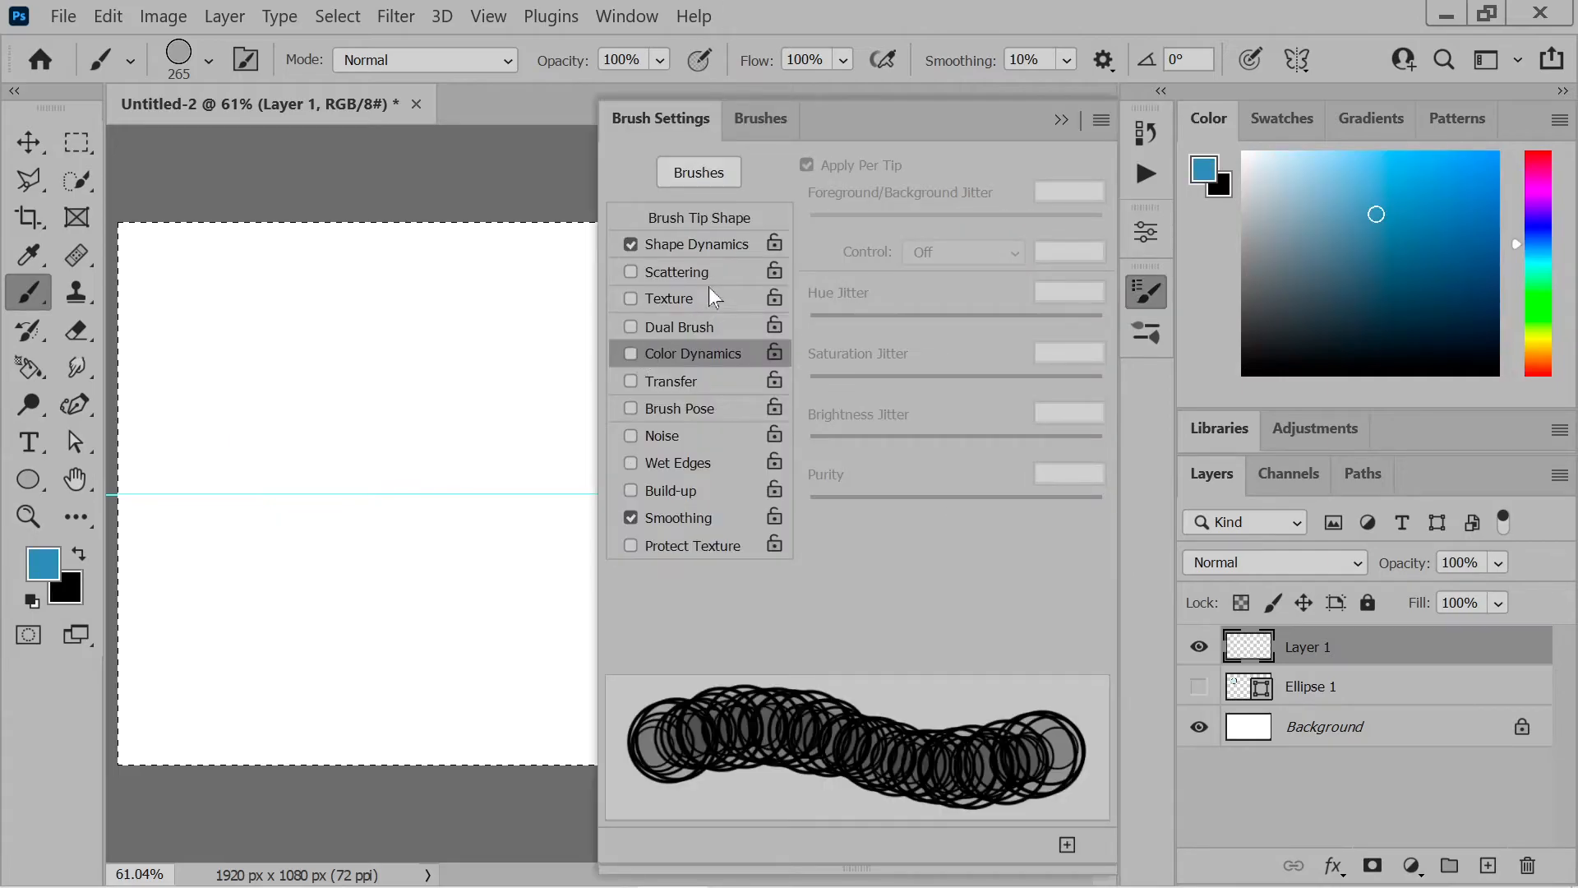
Raise the brush's Size Jitter in Shape Dynamics to its maximum
click(699, 245)
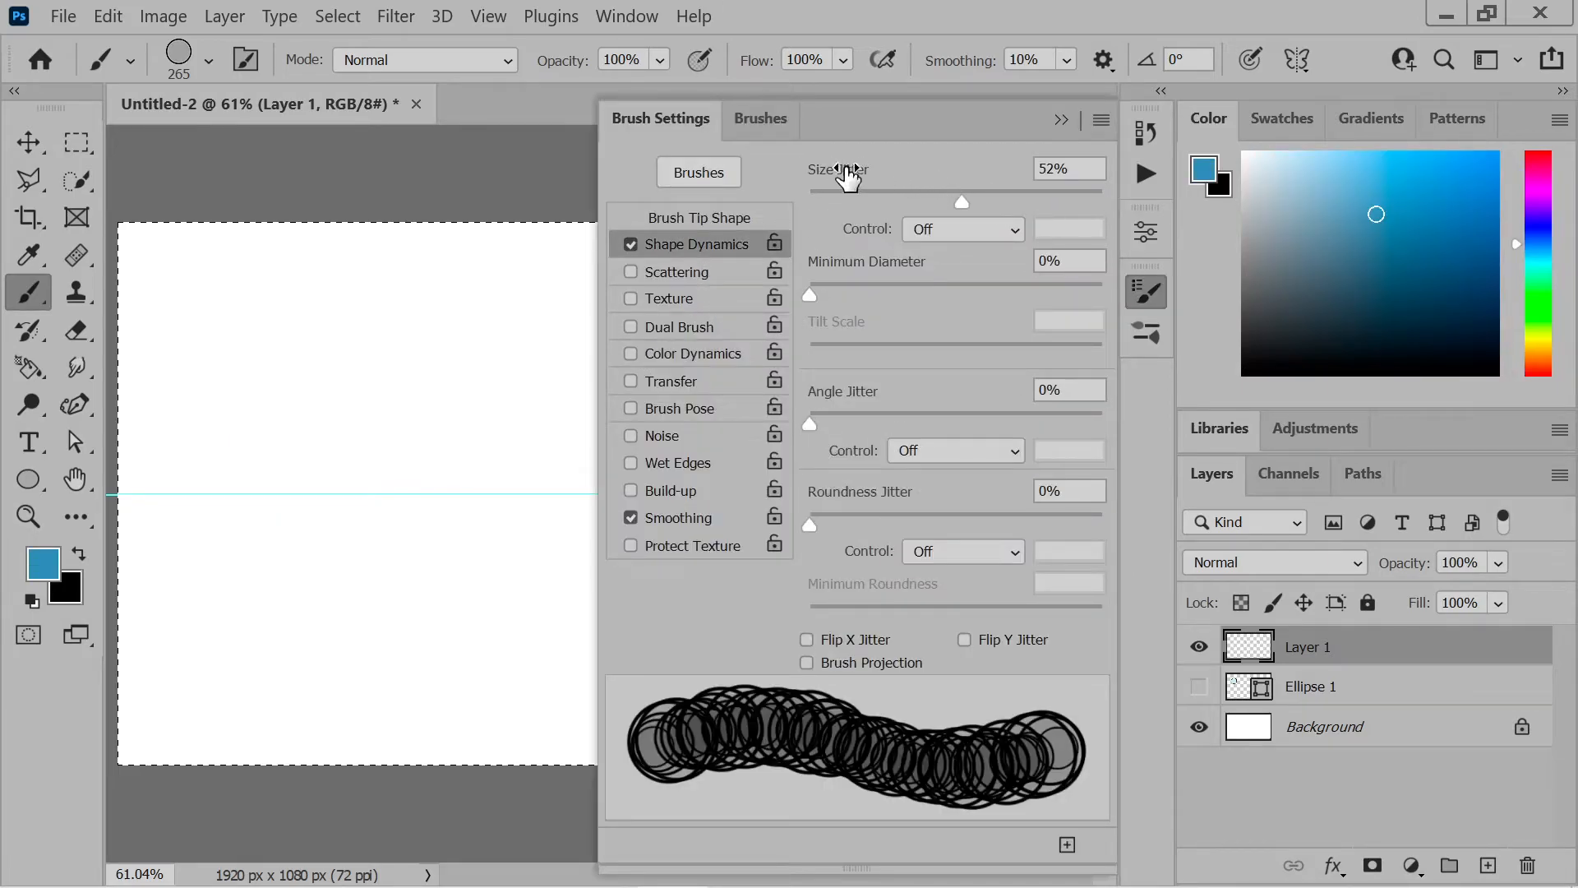
drag(1002, 202, 1134, 209)
click(1062, 121)
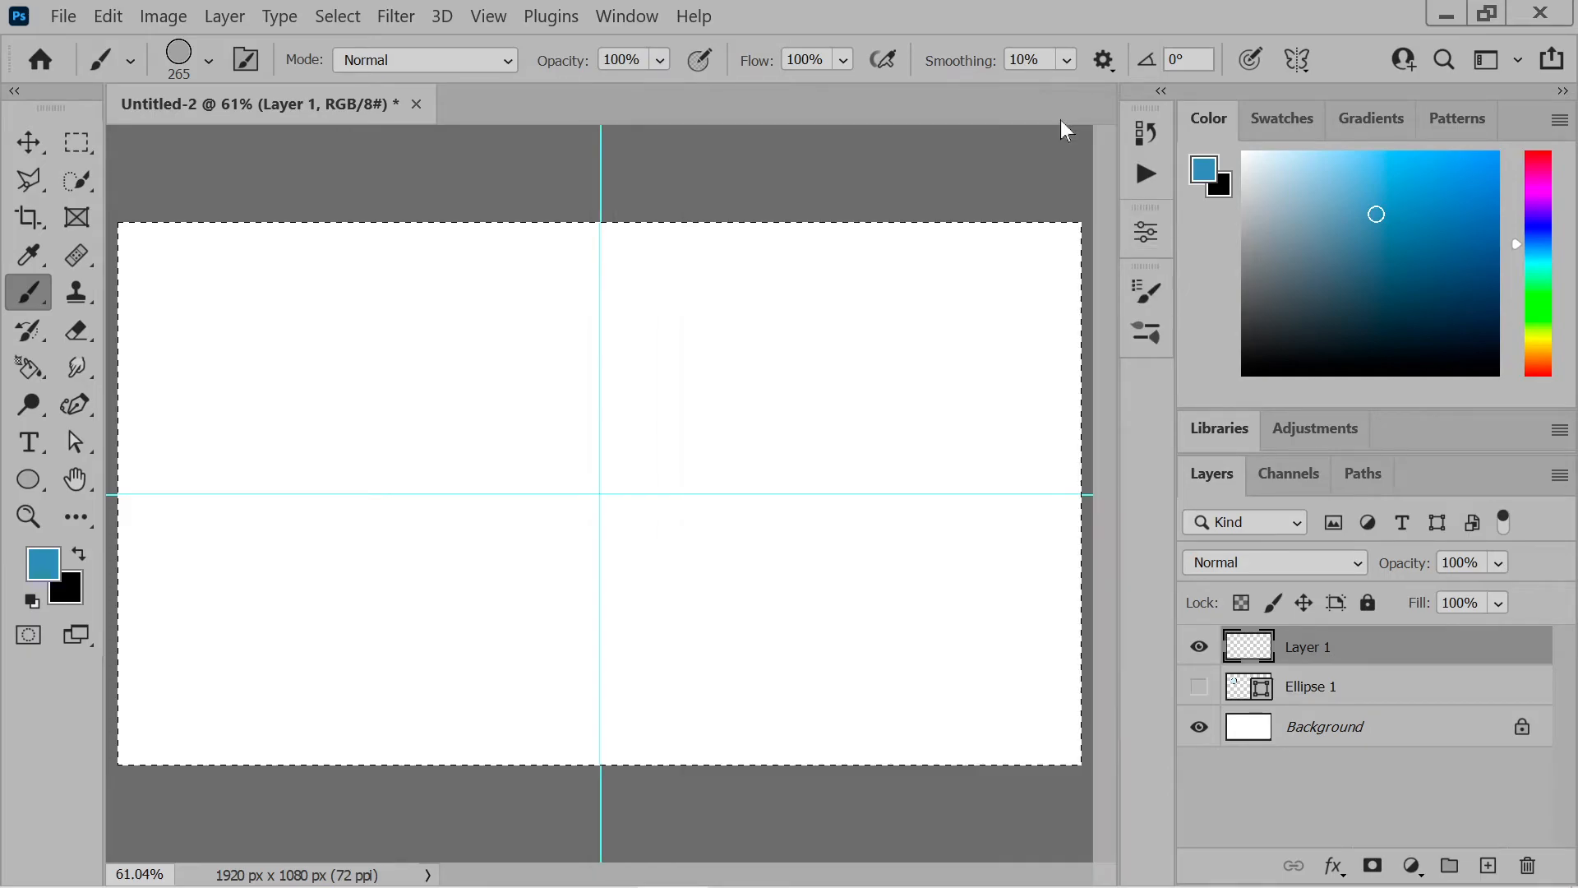
Stamp eleven blue circles of varying size across the upper half of the canvas on Layer 1
click(239, 310)
click(376, 319)
click(257, 420)
click(367, 426)
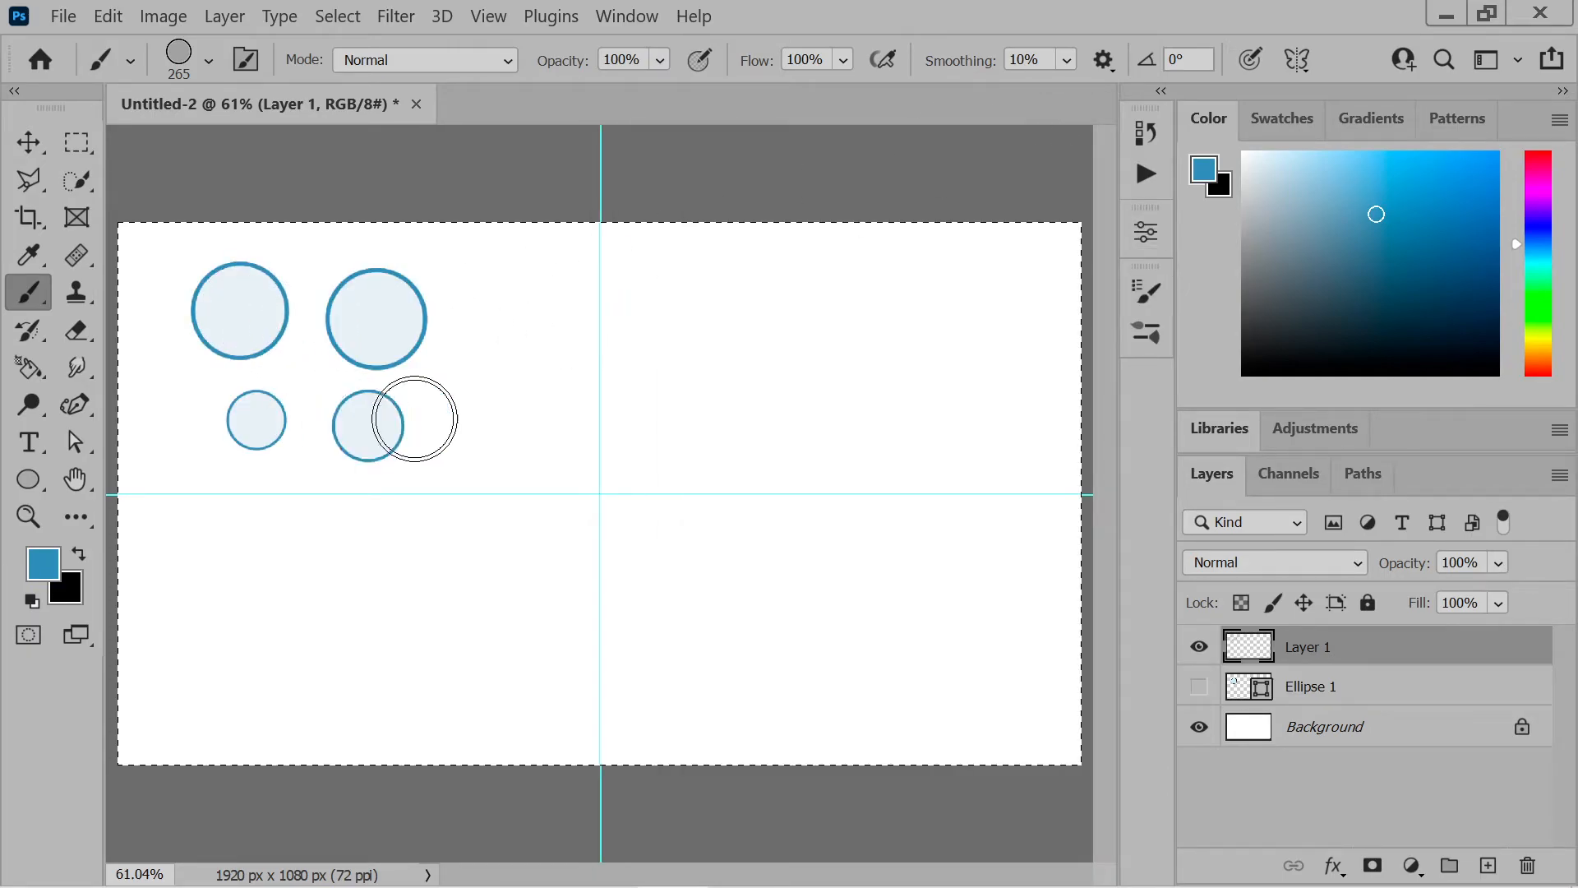
click(500, 404)
click(506, 312)
click(703, 343)
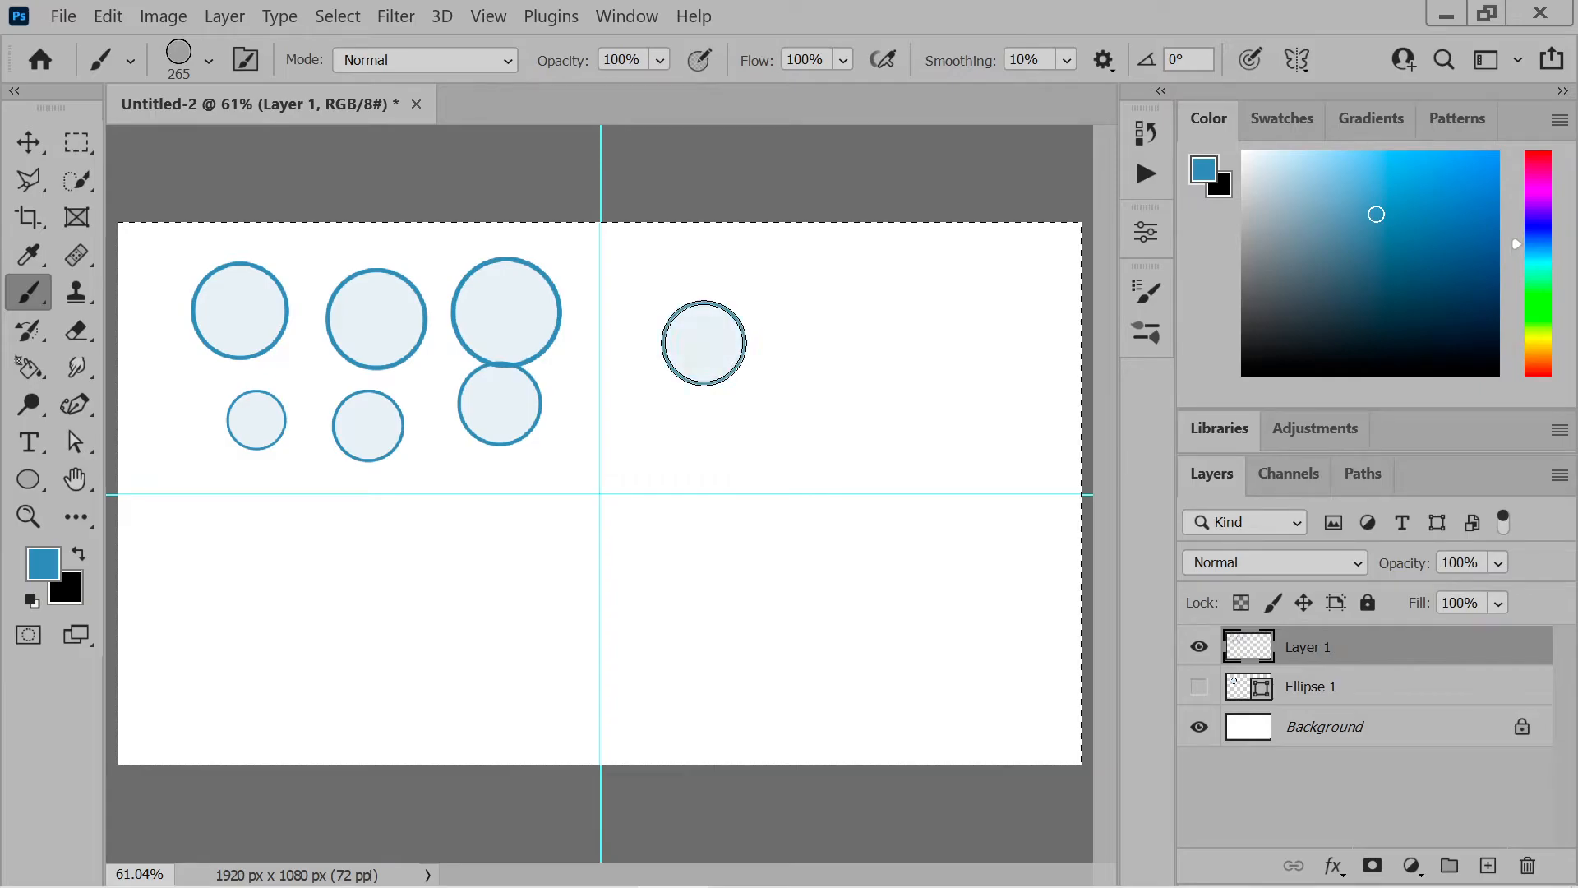
click(857, 303)
click(955, 376)
click(850, 477)
click(695, 469)
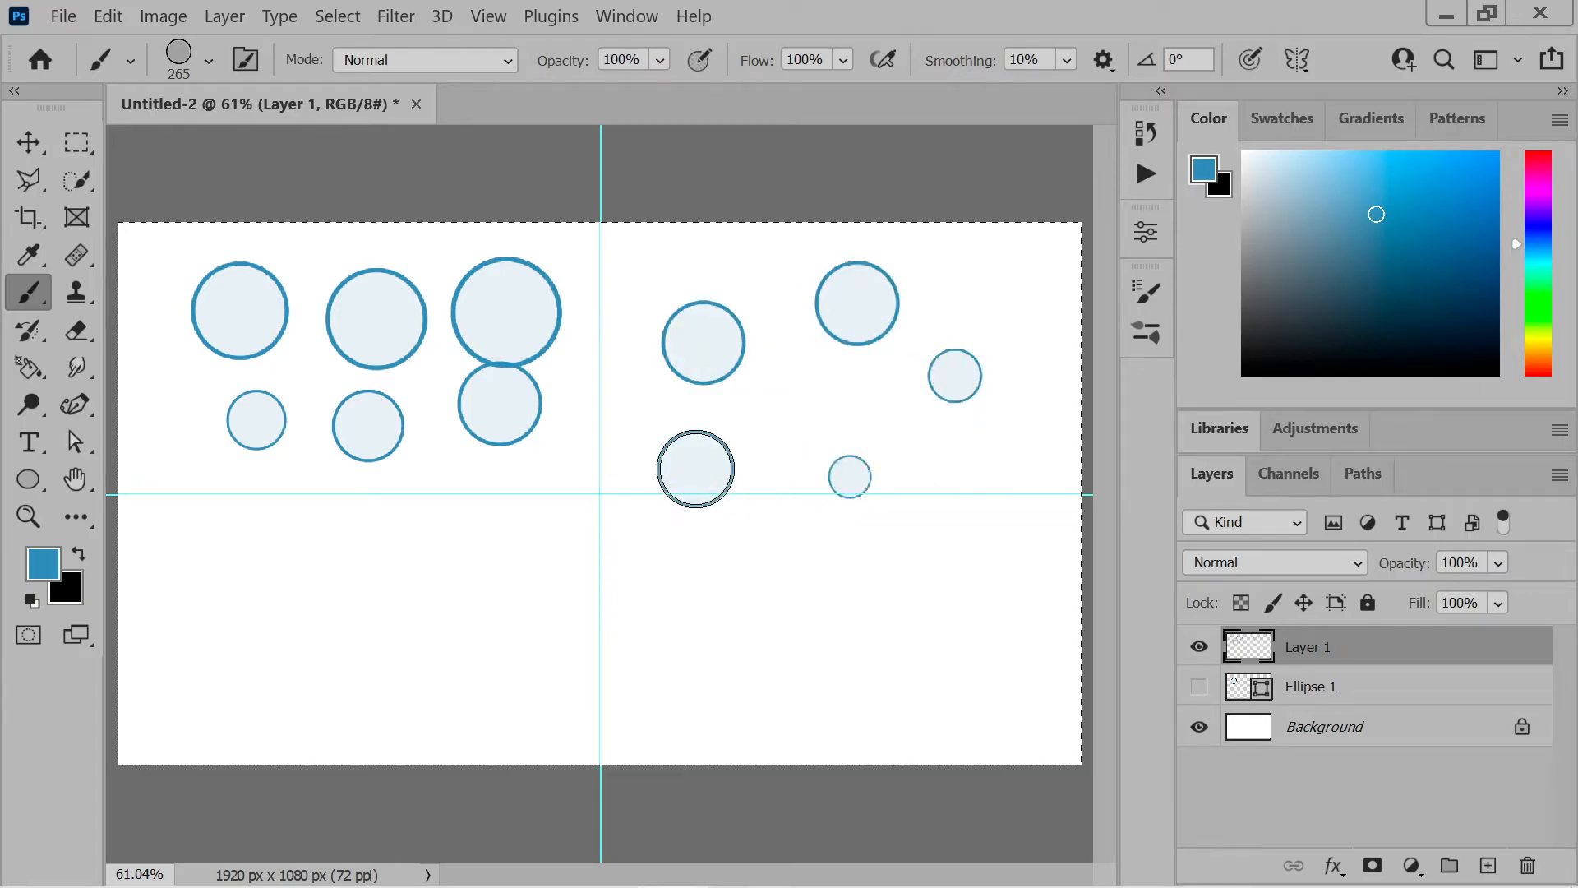
Stamp several more blue circles of varying size across the lower half of the canvas on Layer 1
click(702, 665)
click(683, 571)
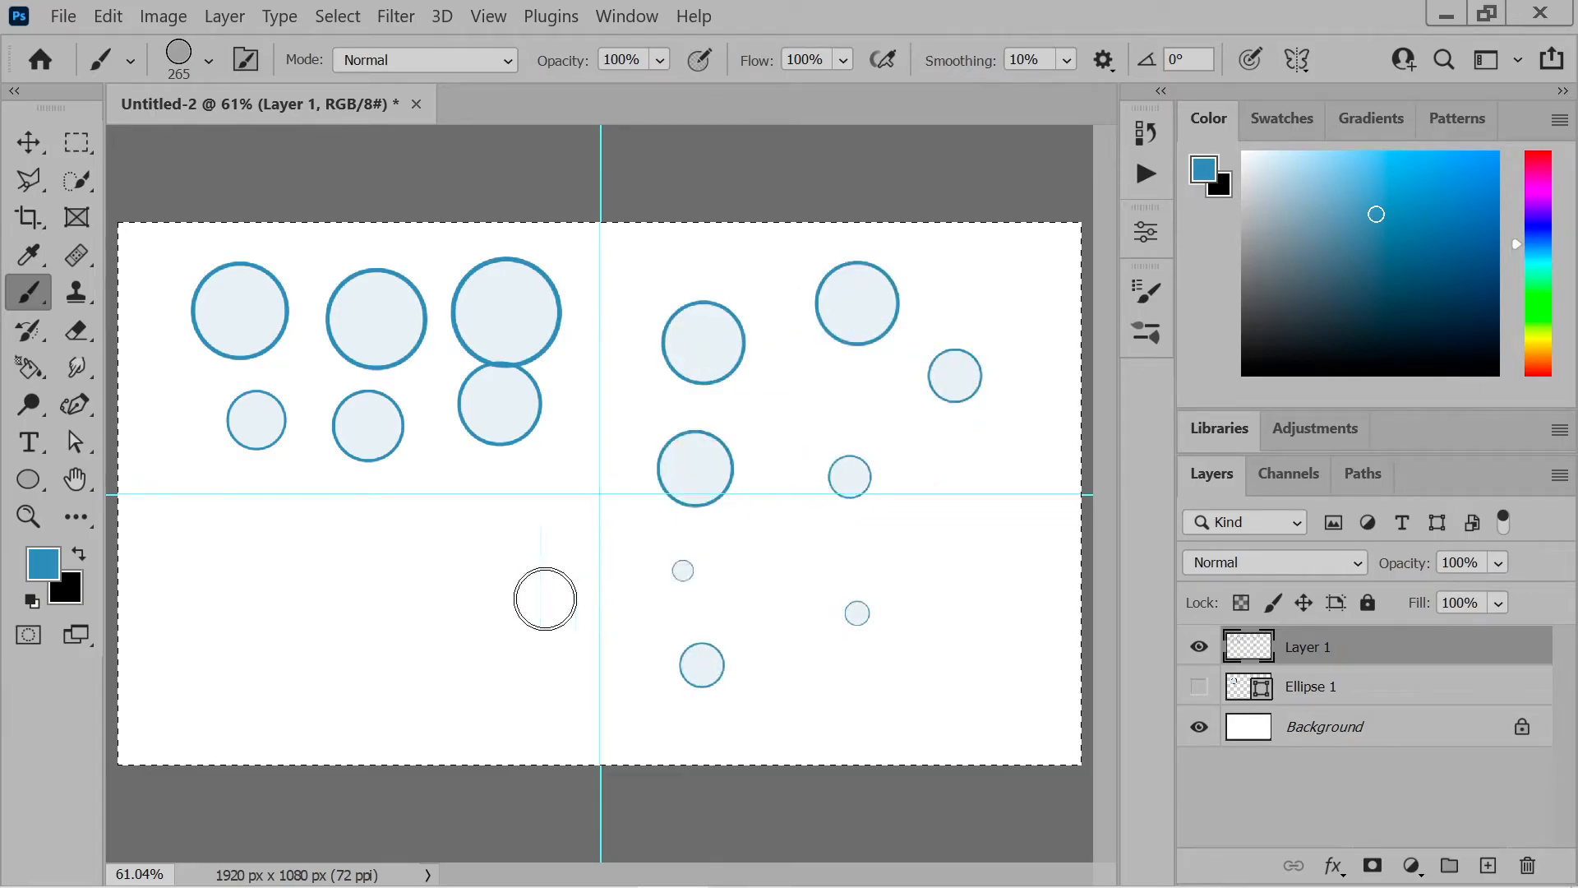
click(483, 591)
click(320, 588)
click(222, 679)
click(362, 701)
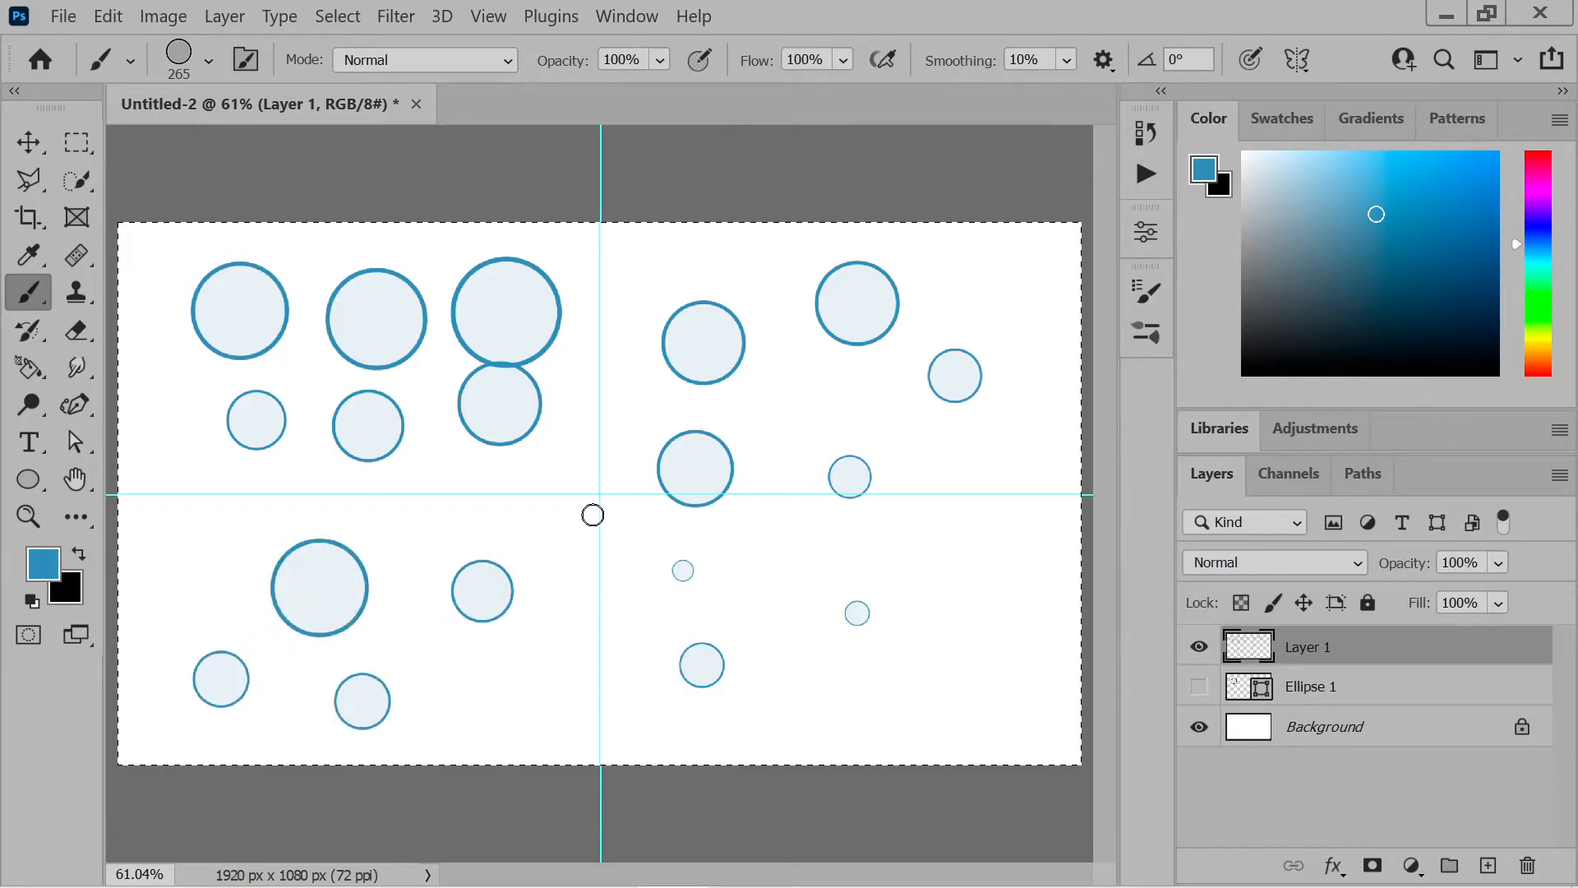
Undo all the blue circle stamps on Layer 1 to clear the canvas
key(ctrl+z)
key(ctrl+z)
key(ctrl+z)
key(ctrl+z)
key(ctrl+z)
key(ctrl+z)
key(ctrl+z)
key(ctrl+z)
key(ctrl+z)
key(ctrl+z)
key(ctrl+z)
key(ctrl+z)
key(ctrl+z)
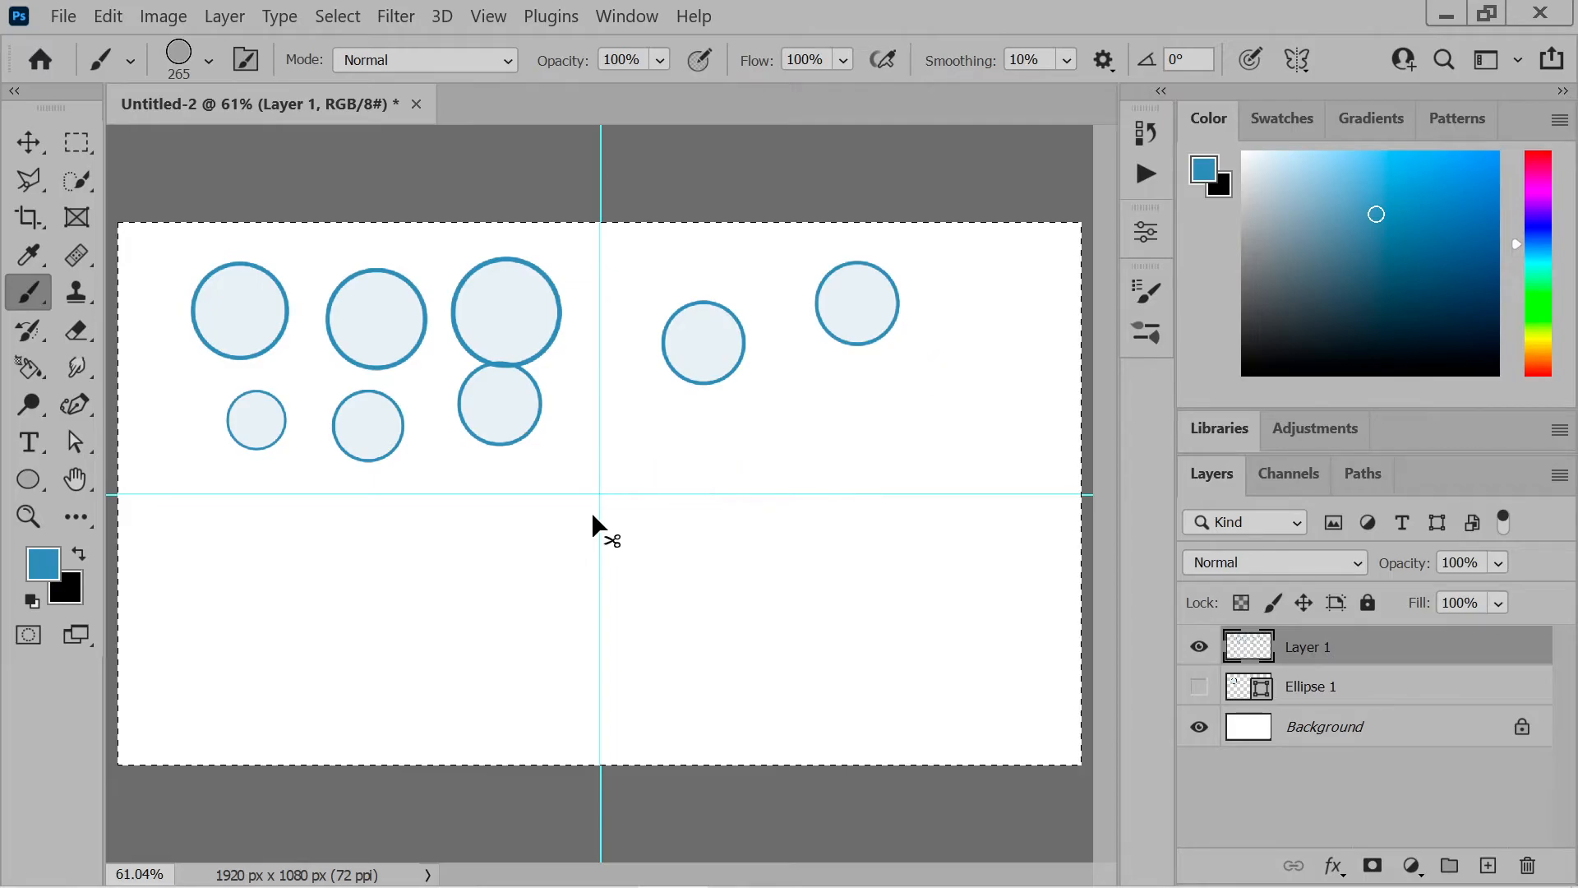
key(ctrl+z)
key(ctrl+z)
key(ctrl+z)
key(ctrl+z)
key(ctrl+z)
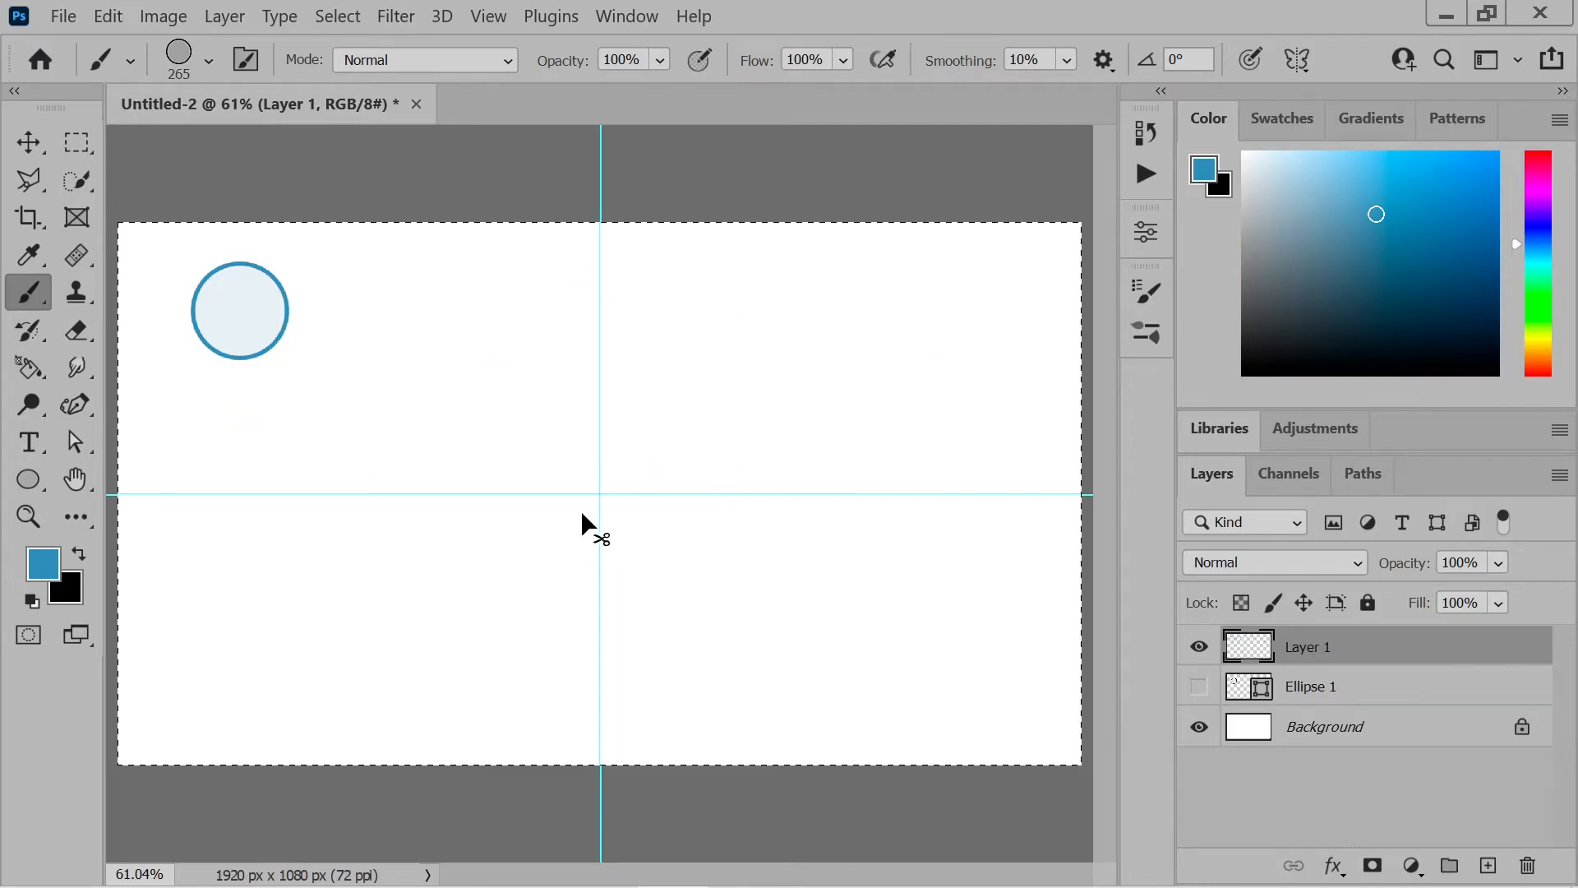
Switch the brush from Shape Dynamics to Color Dynamics, setting Size Jitter to 0% and Hue Jitter to 100%
click(246, 59)
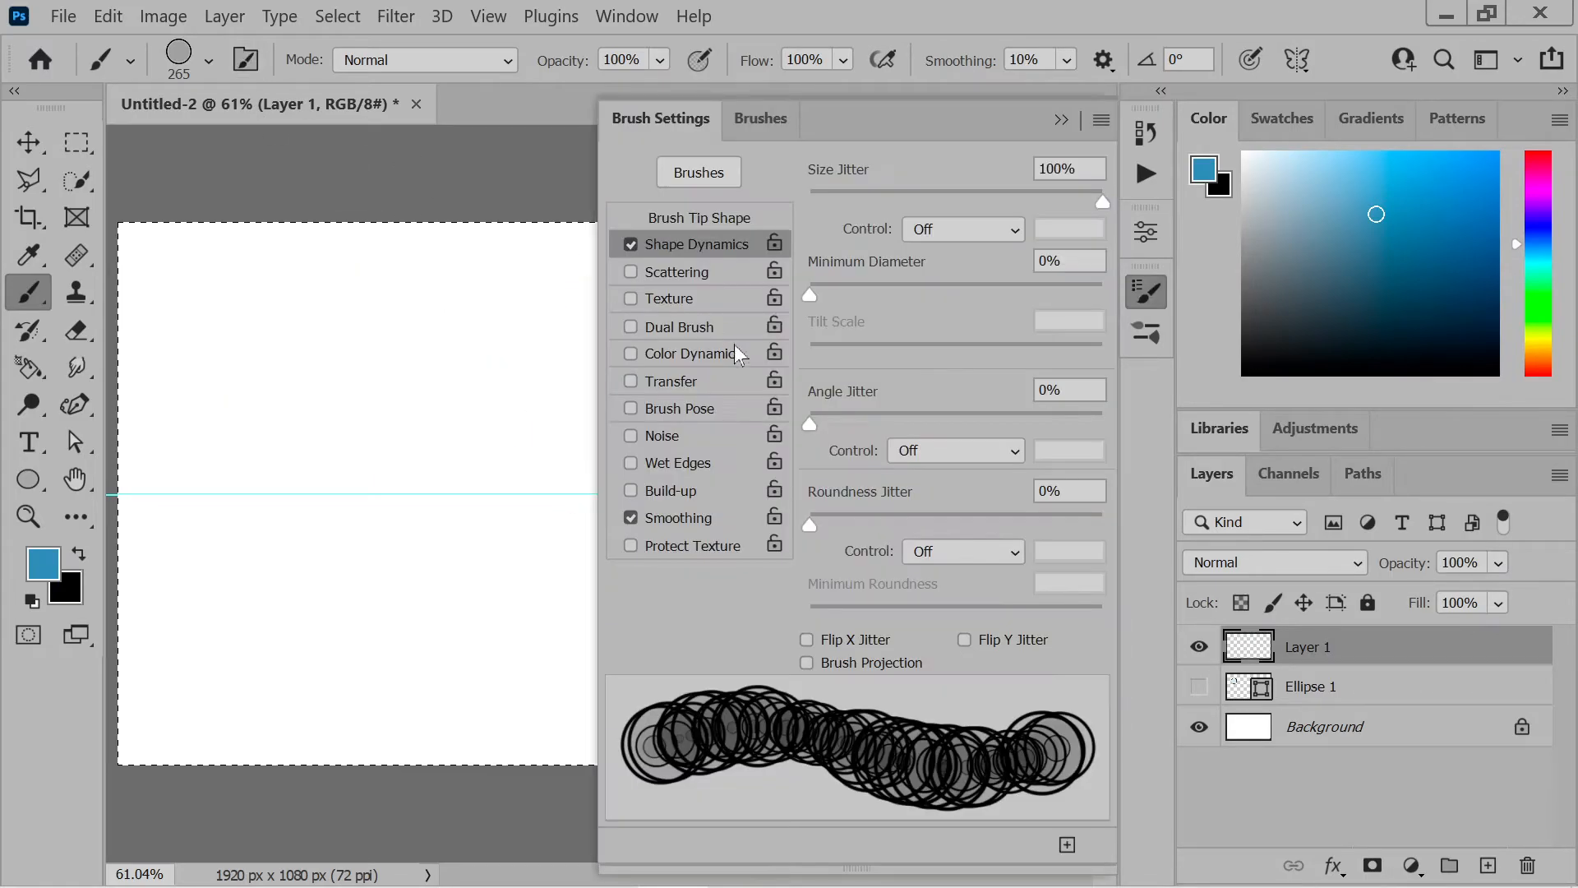
drag(893, 195, 787, 200)
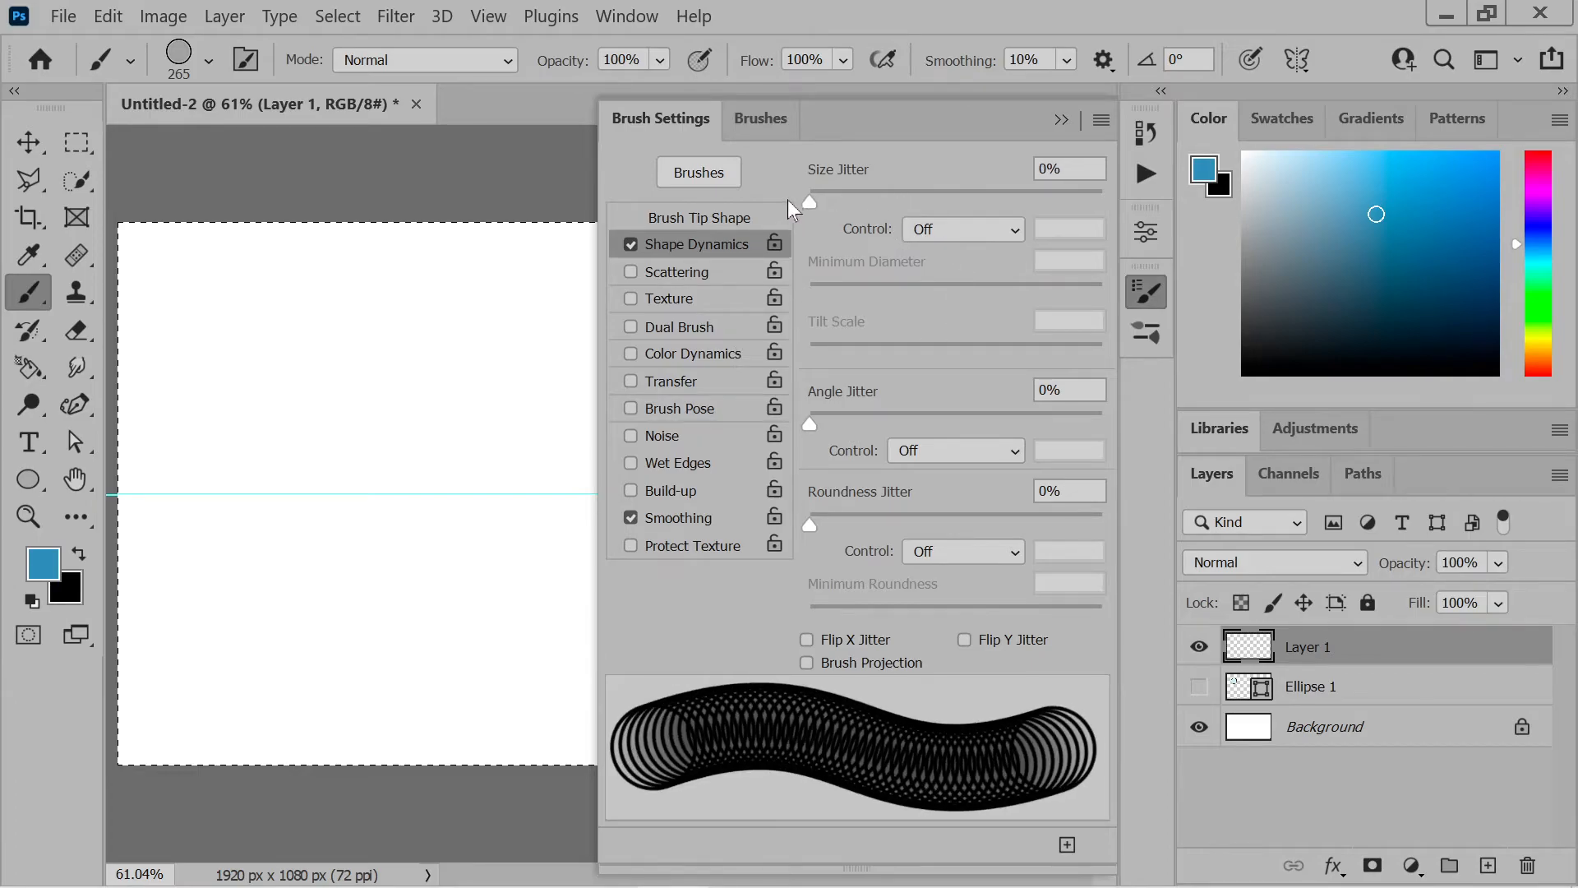
click(689, 355)
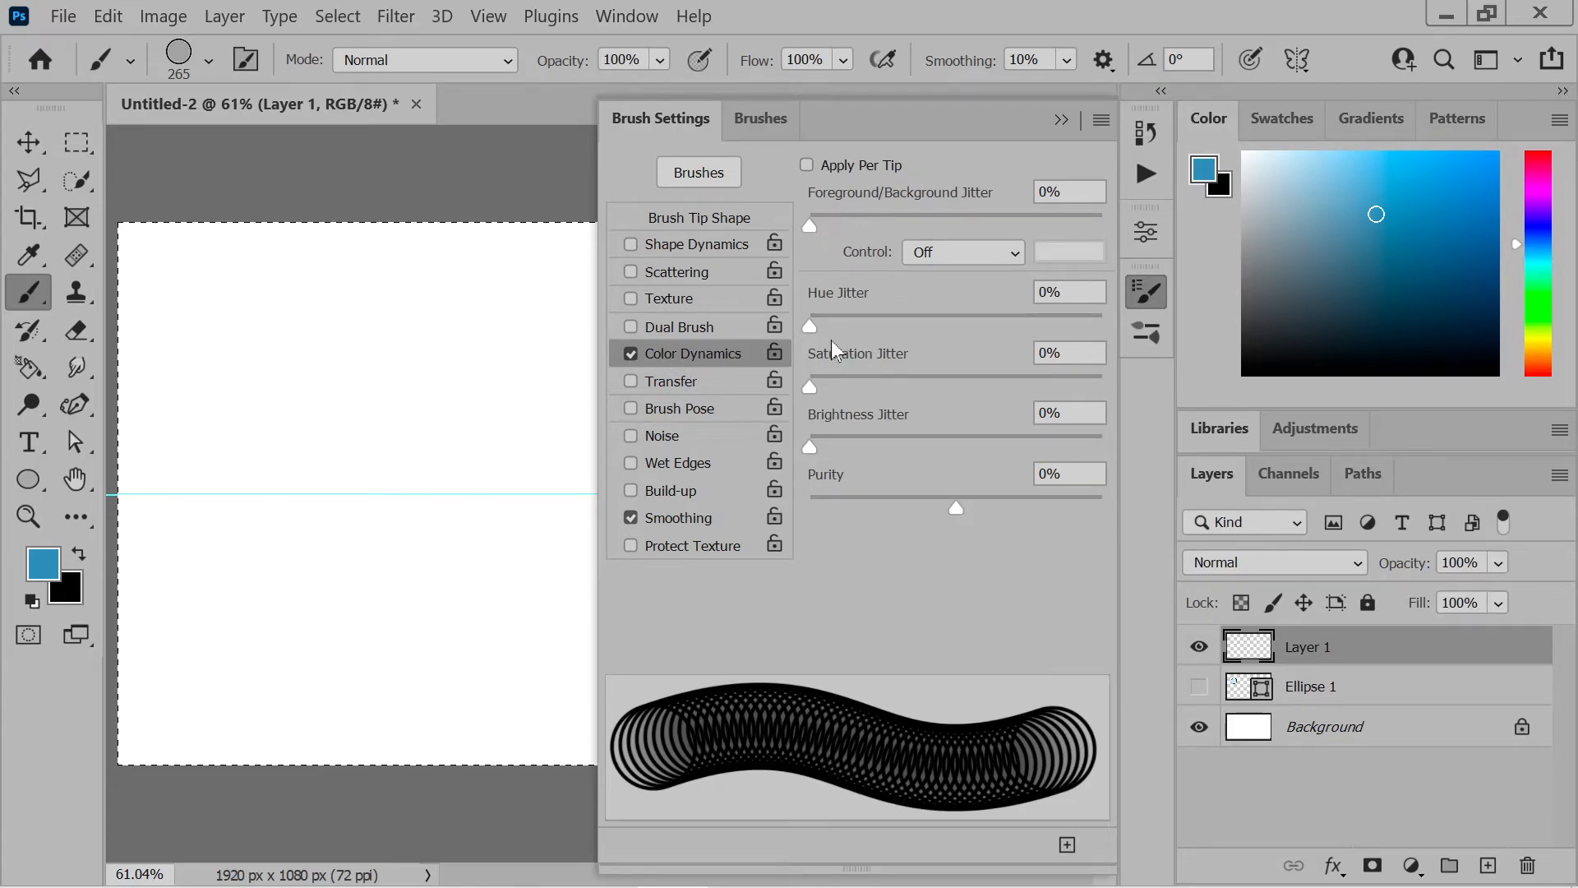
drag(810, 326, 979, 326)
click(1062, 121)
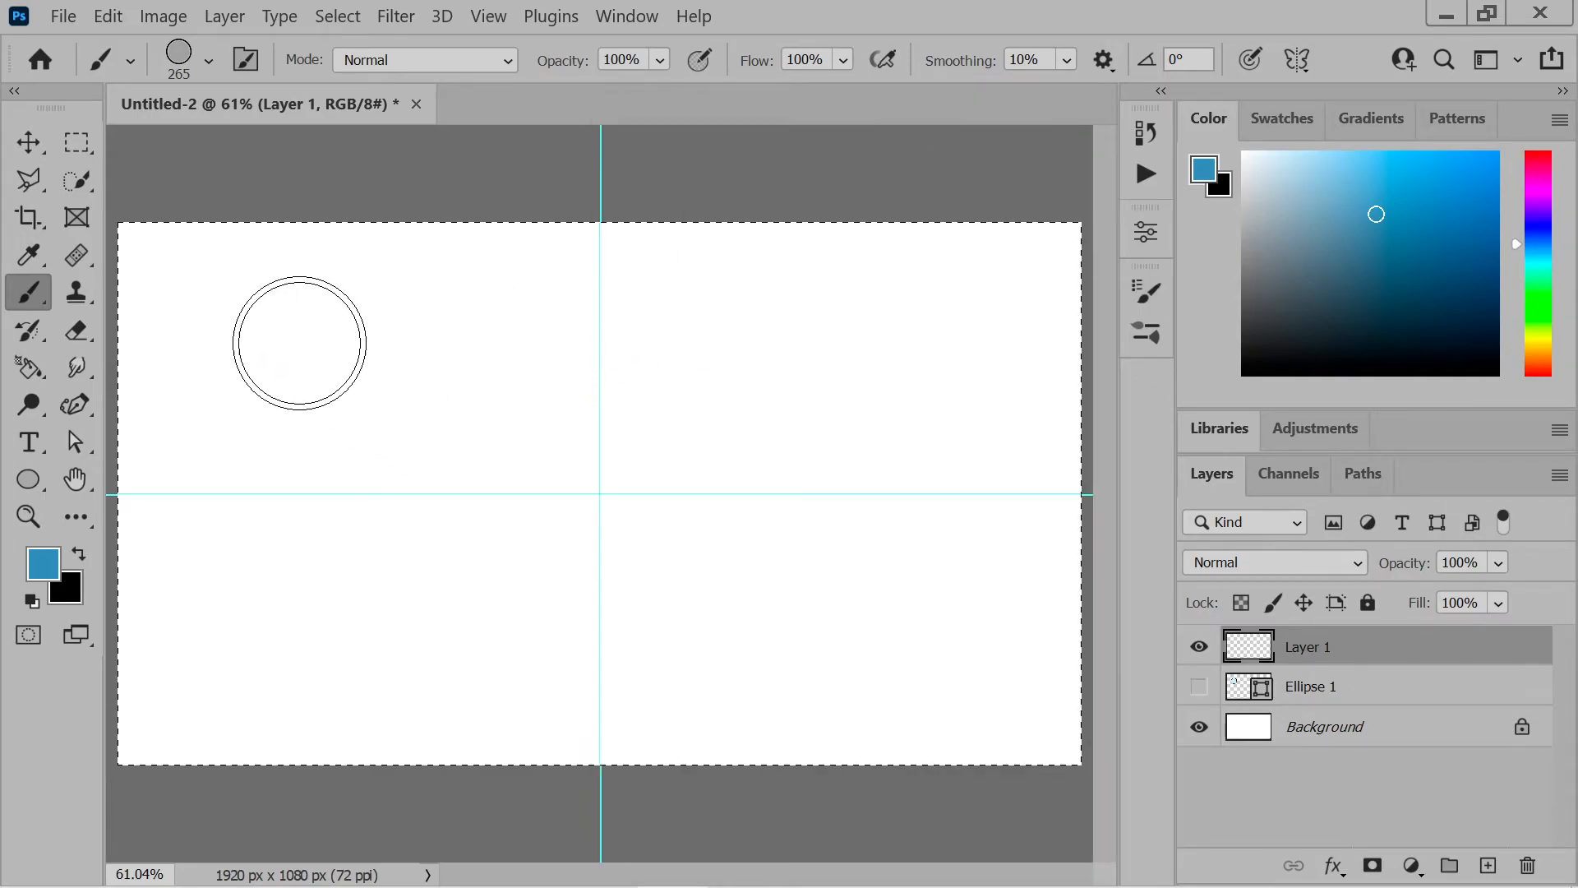
Stamp three rows of same-sized circles in randomly varying hues across the whole canvas on Layer 1
click(269, 330)
click(420, 331)
click(568, 331)
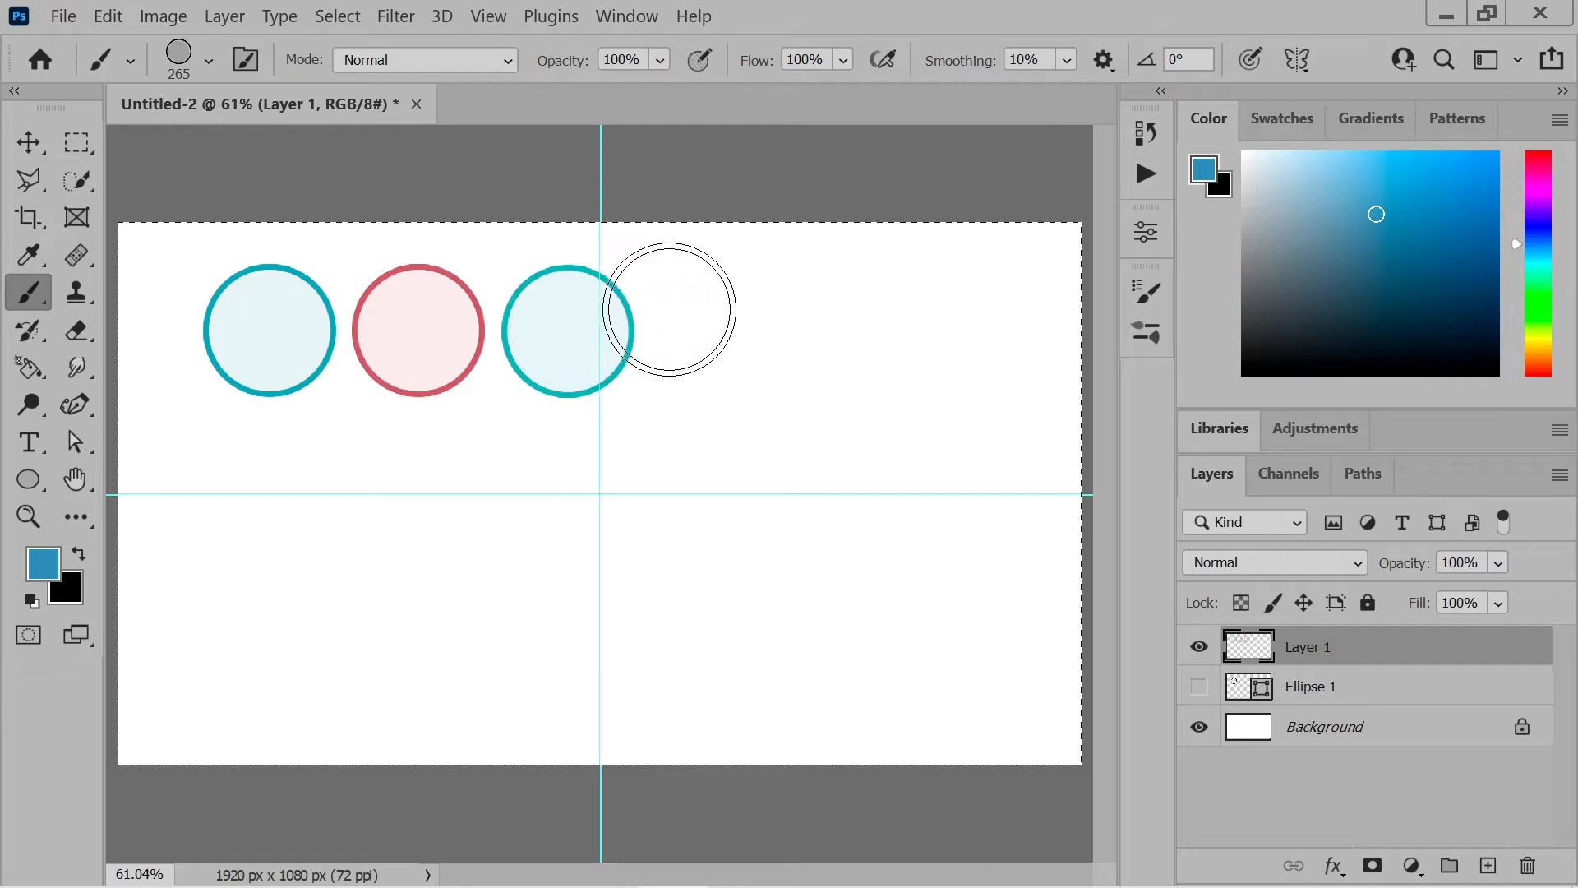
click(675, 320)
click(798, 329)
click(918, 346)
click(980, 494)
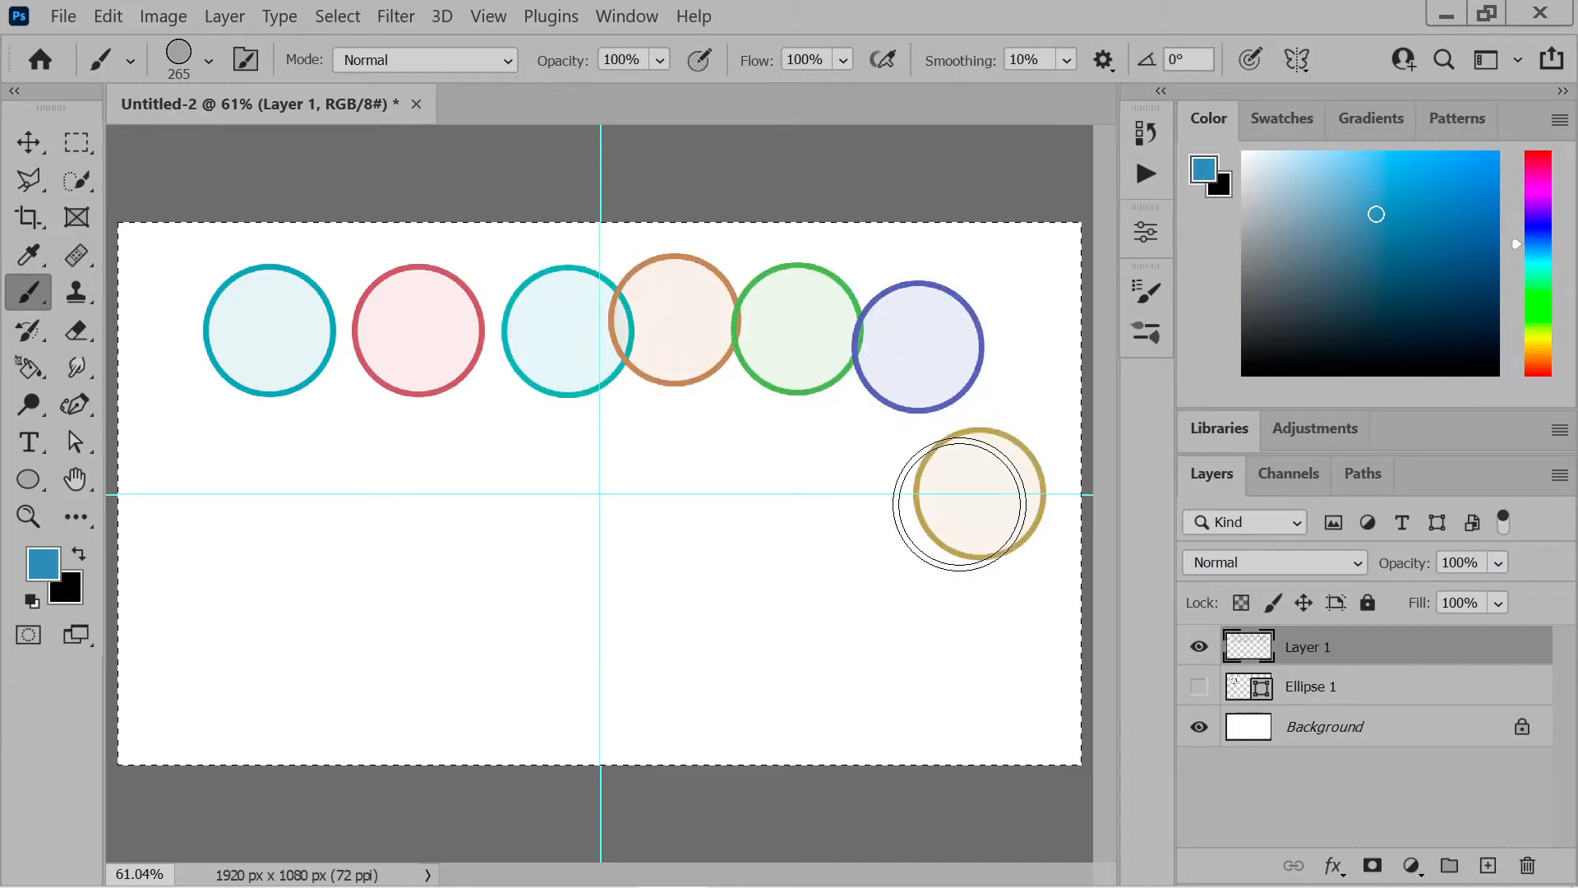
click(848, 477)
click(724, 474)
click(549, 475)
click(394, 478)
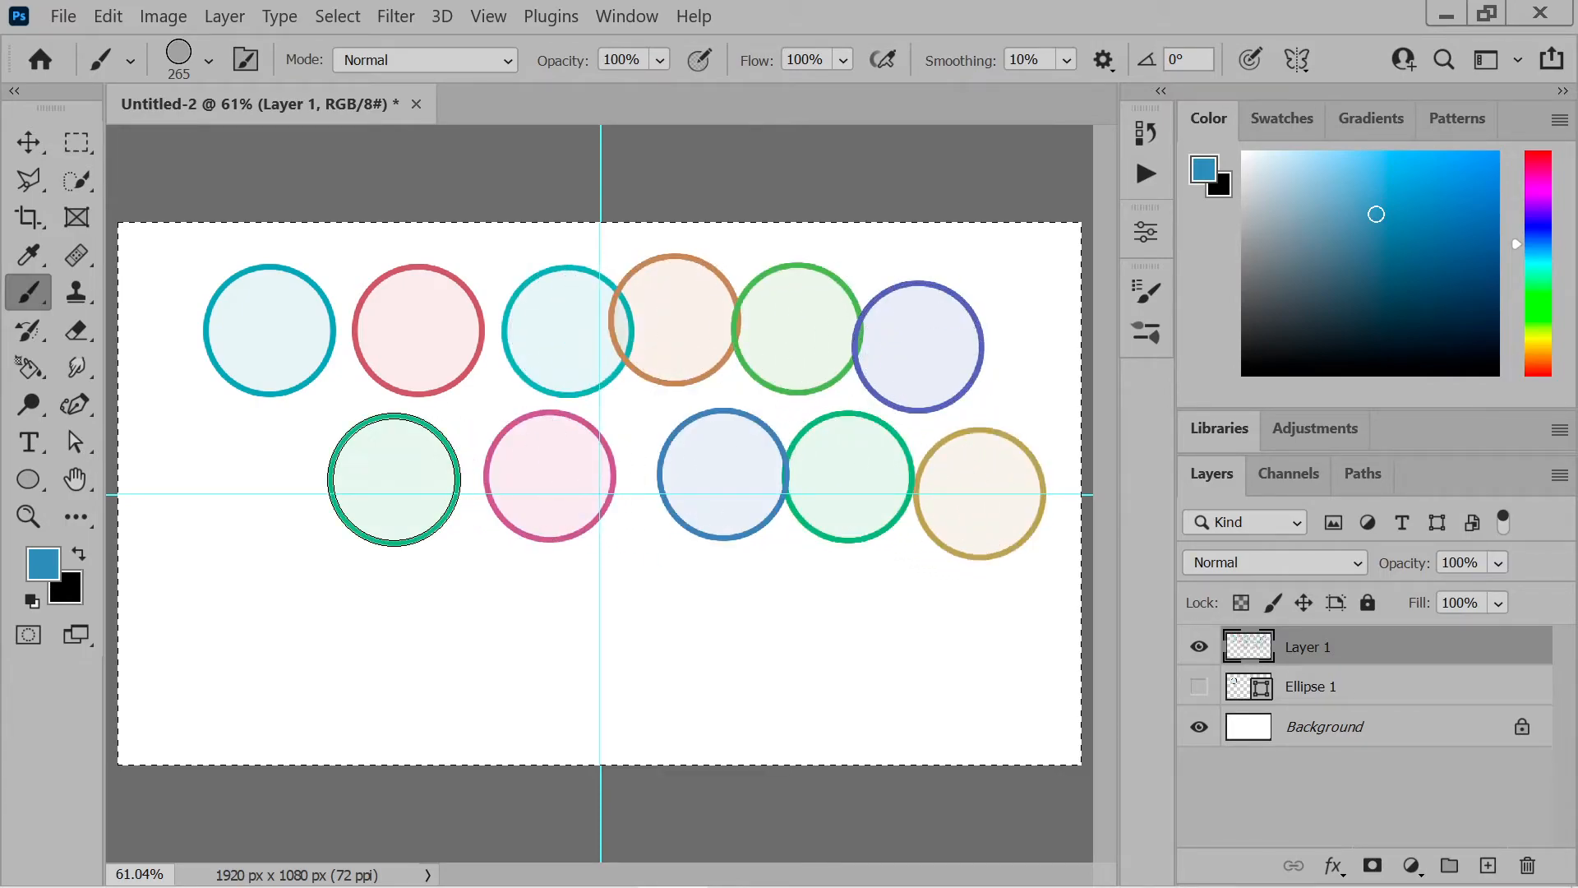
click(281, 494)
click(213, 628)
click(356, 653)
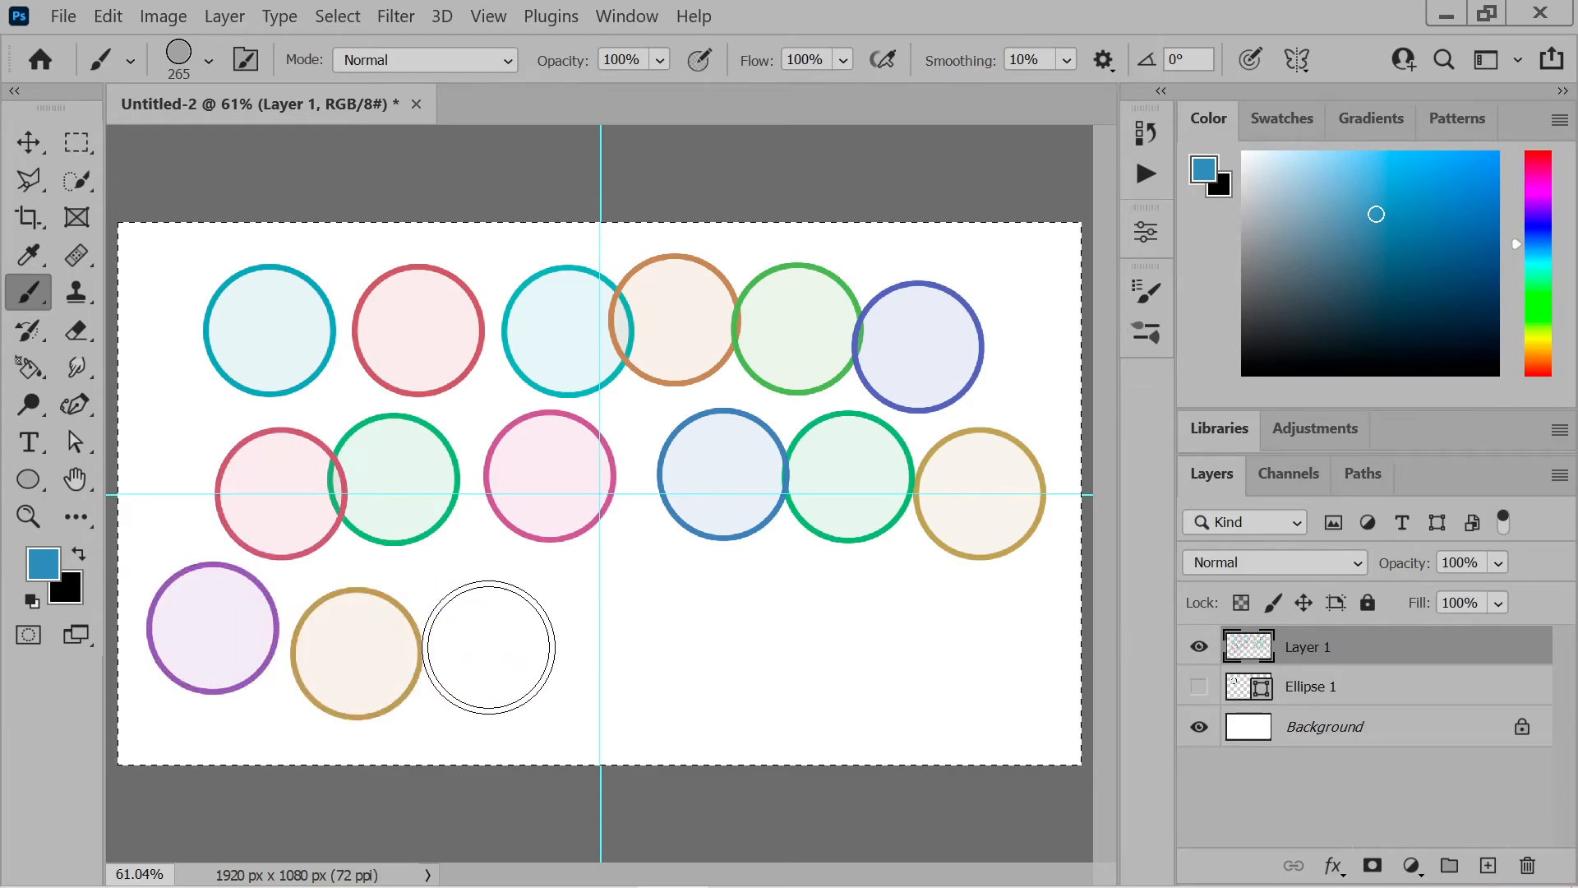
click(489, 648)
click(617, 650)
click(761, 630)
click(882, 650)
click(966, 639)
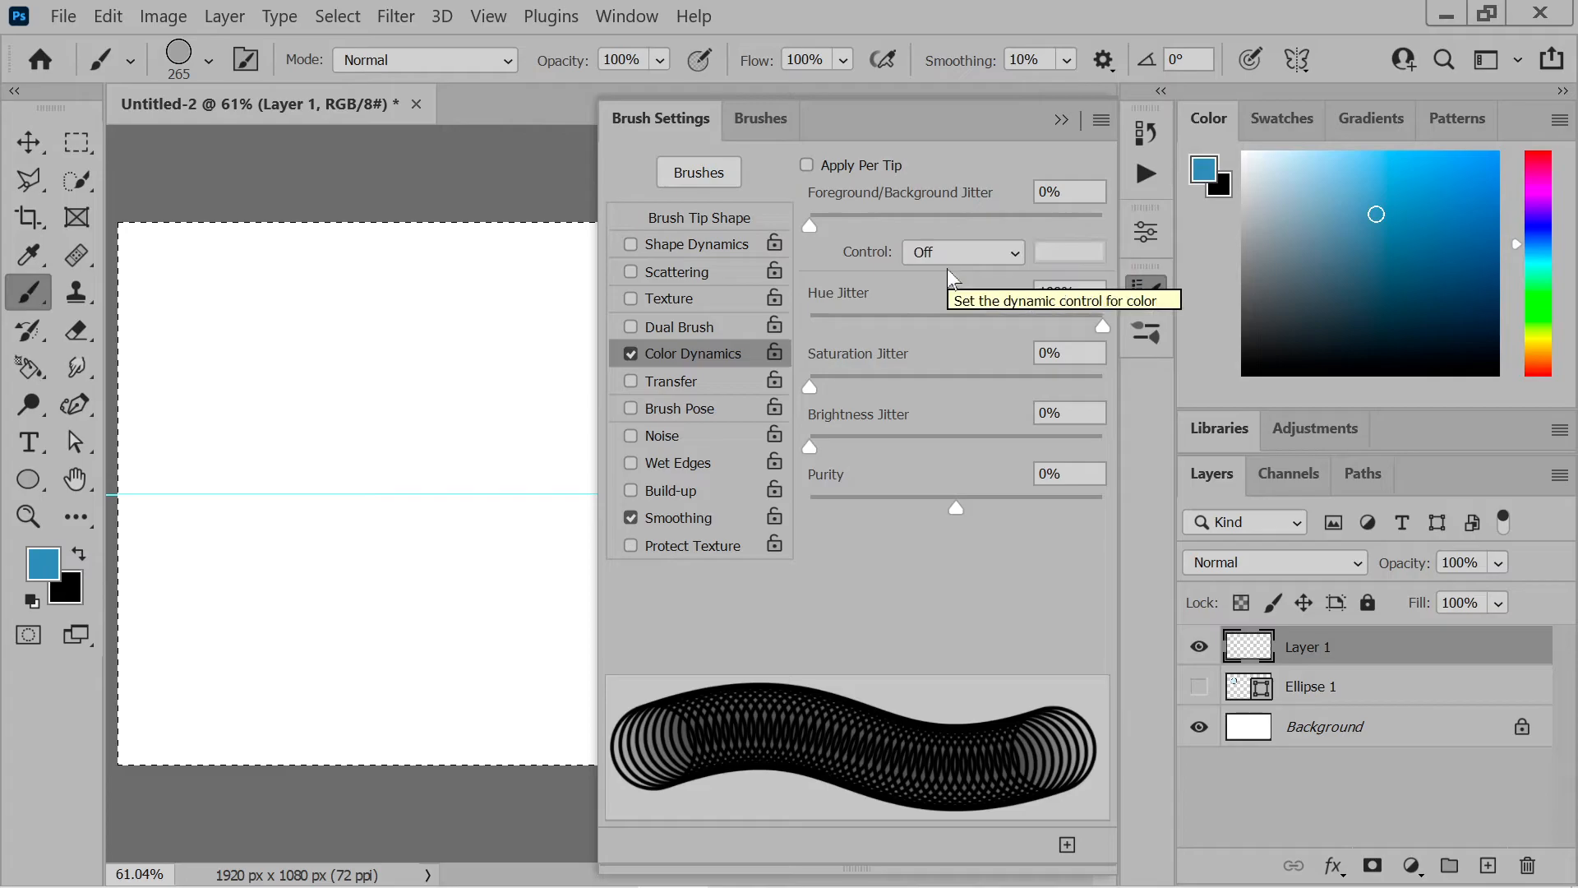
Paint one continuous horizontal stroke across the upper part of the canvas with Apply Per Tip off
click(1061, 120)
mouse_move(222, 330)
mouse_down()
mouse_move(650, 337)
mouse_move(786, 365)
mouse_move(830, 345)
mouse_move(946, 342)
mouse_up()
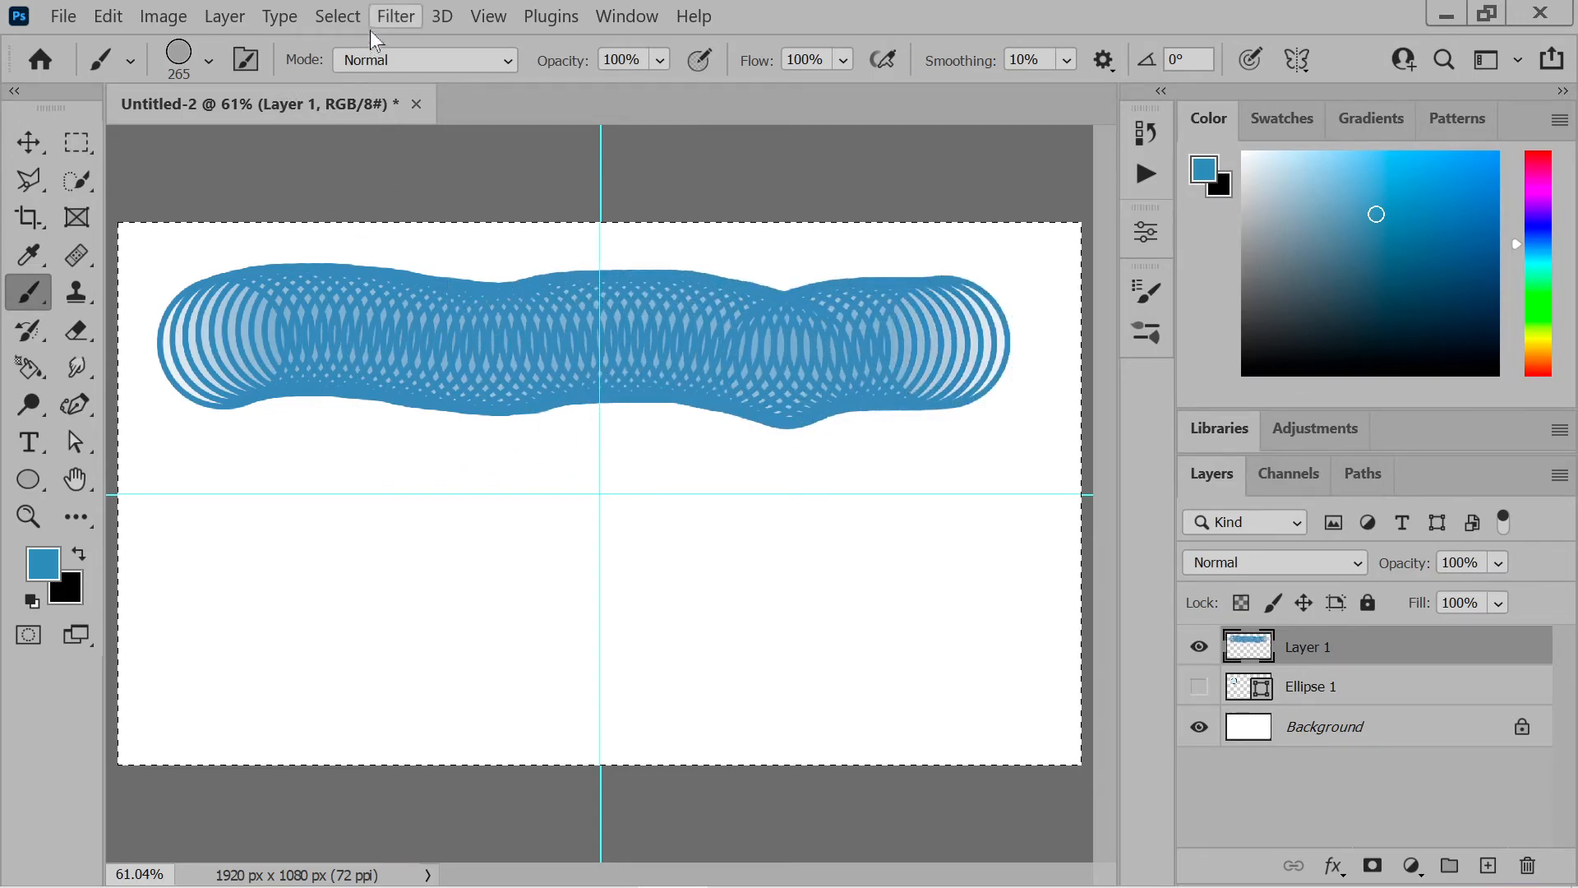
Enable Apply Per Tip in Color Dynamics and paint two multicoloured horizontal strokes, one near the bottom and one across the middle of the canvas
click(246, 59)
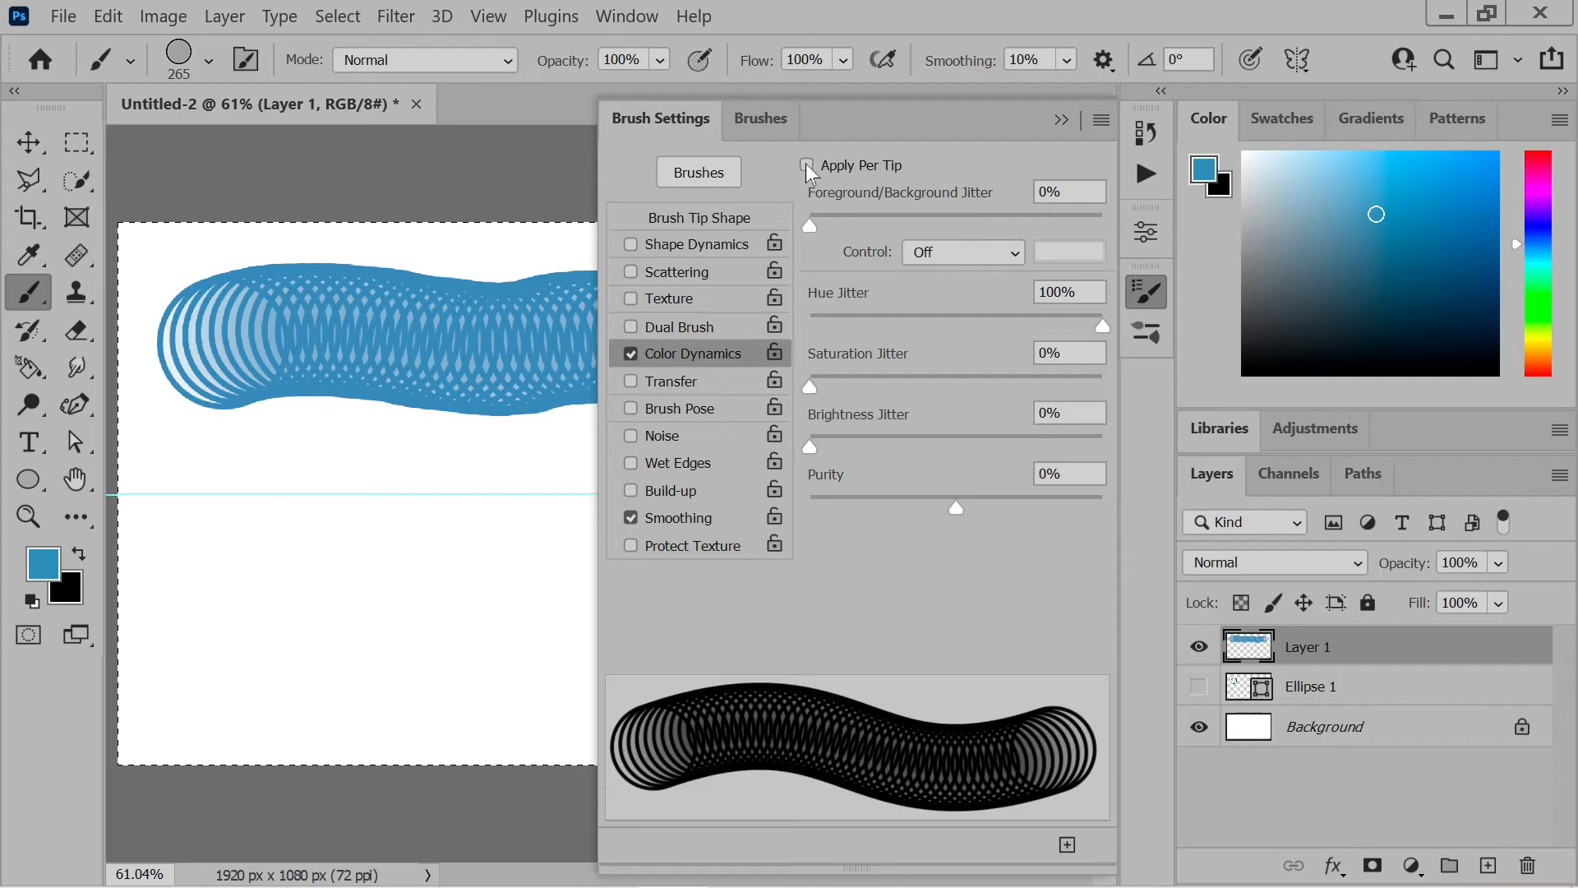
click(1061, 120)
mouse_move(229, 618)
mouse_down()
mouse_move(654, 630)
mouse_move(653, 645)
mouse_move(963, 637)
mouse_up()
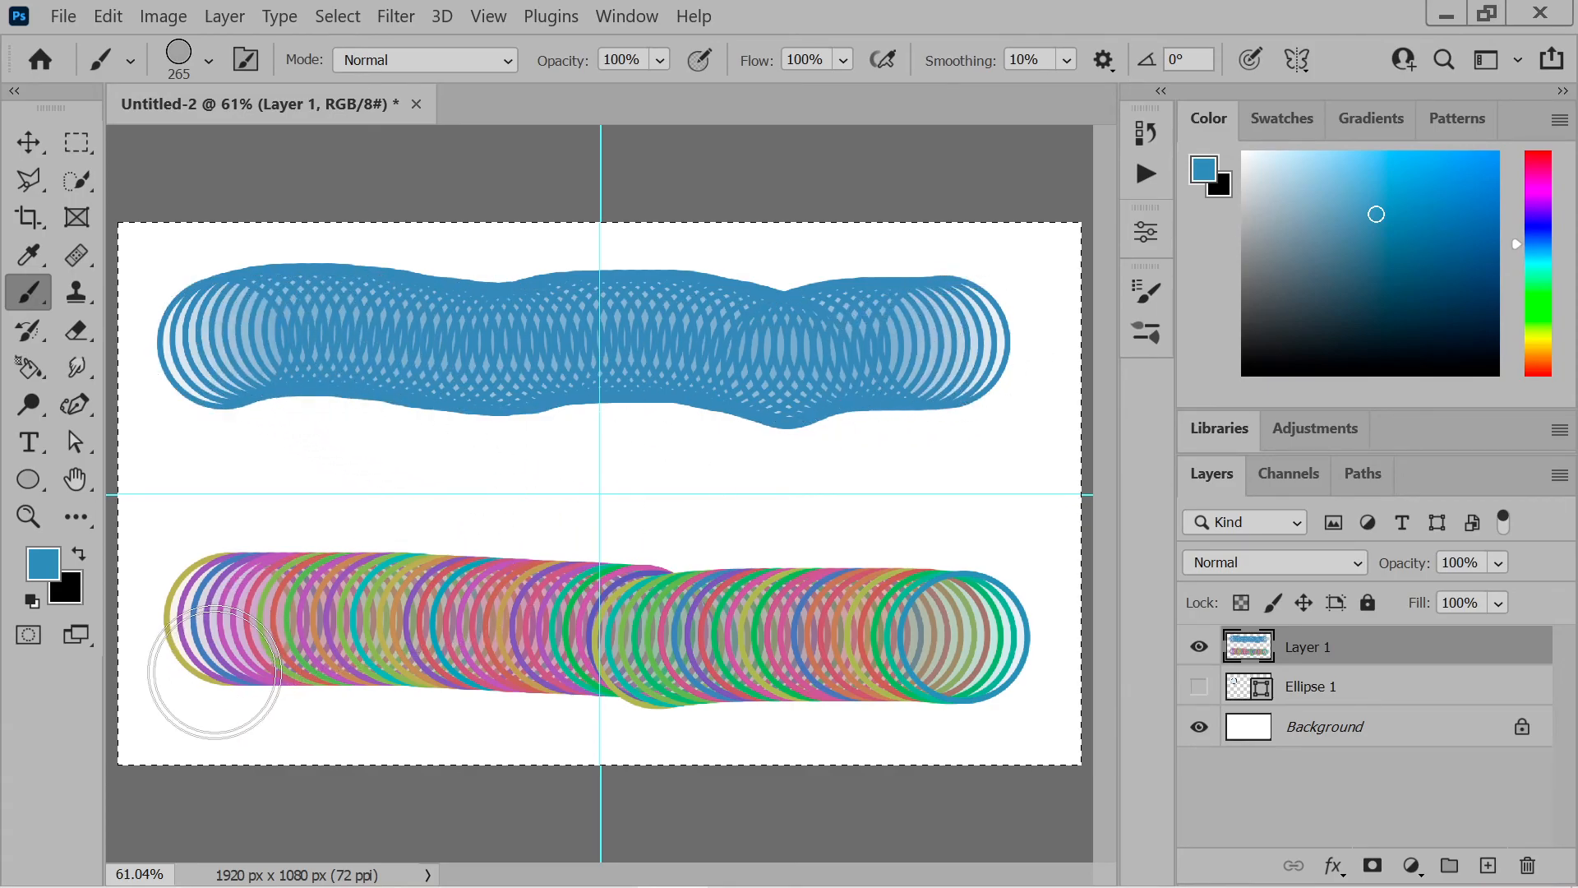
click(218, 507)
mouse_move(217, 507)
mouse_down()
mouse_move(642, 464)
mouse_move(883, 477)
mouse_up()
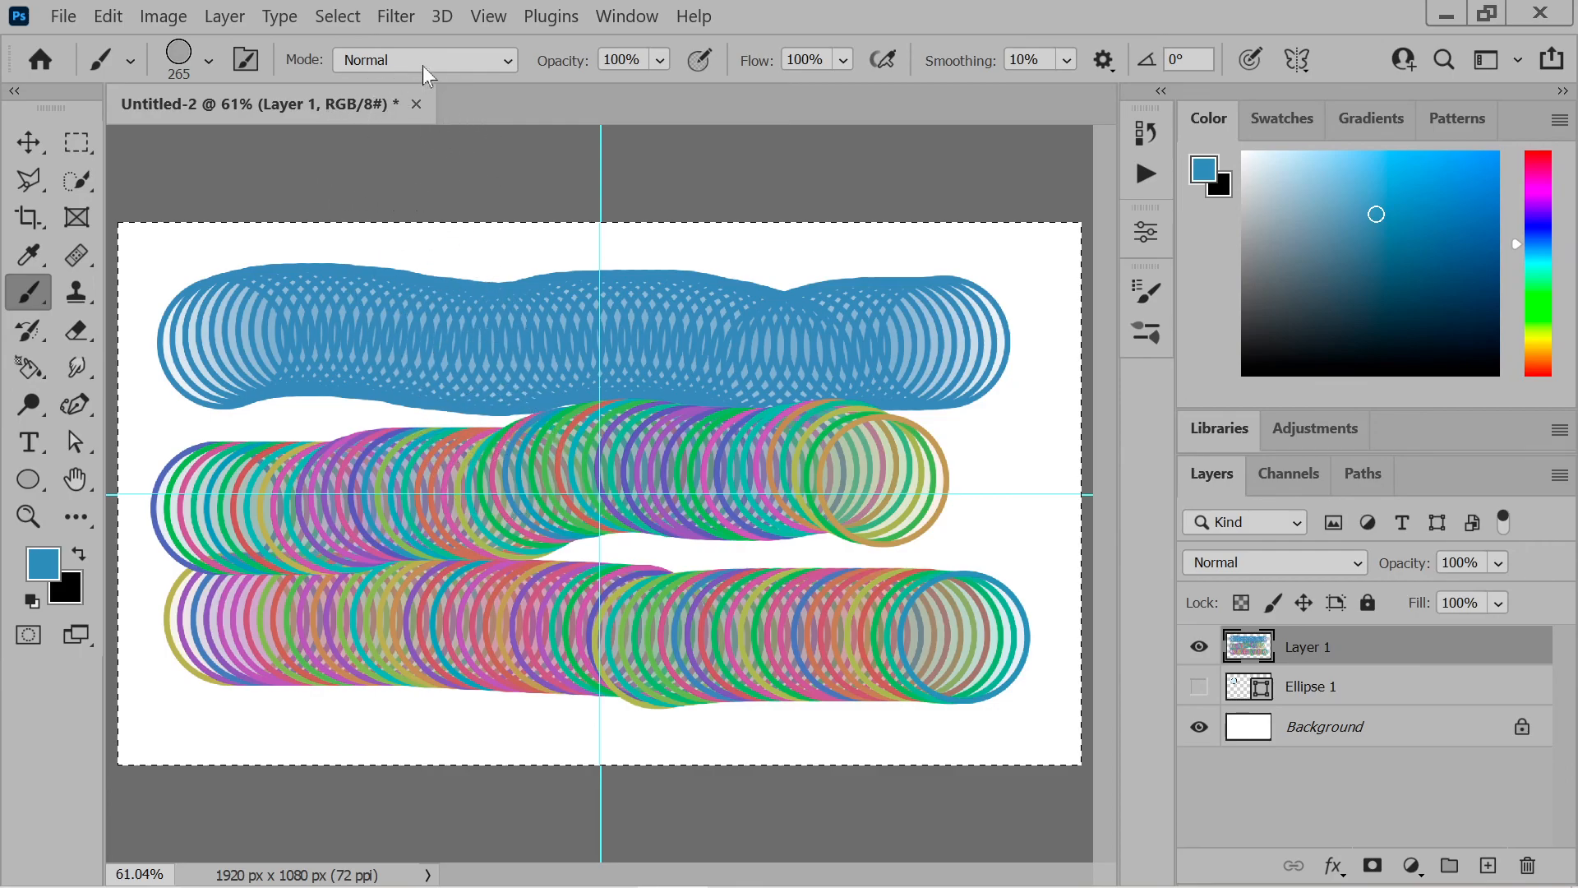
click(398, 24)
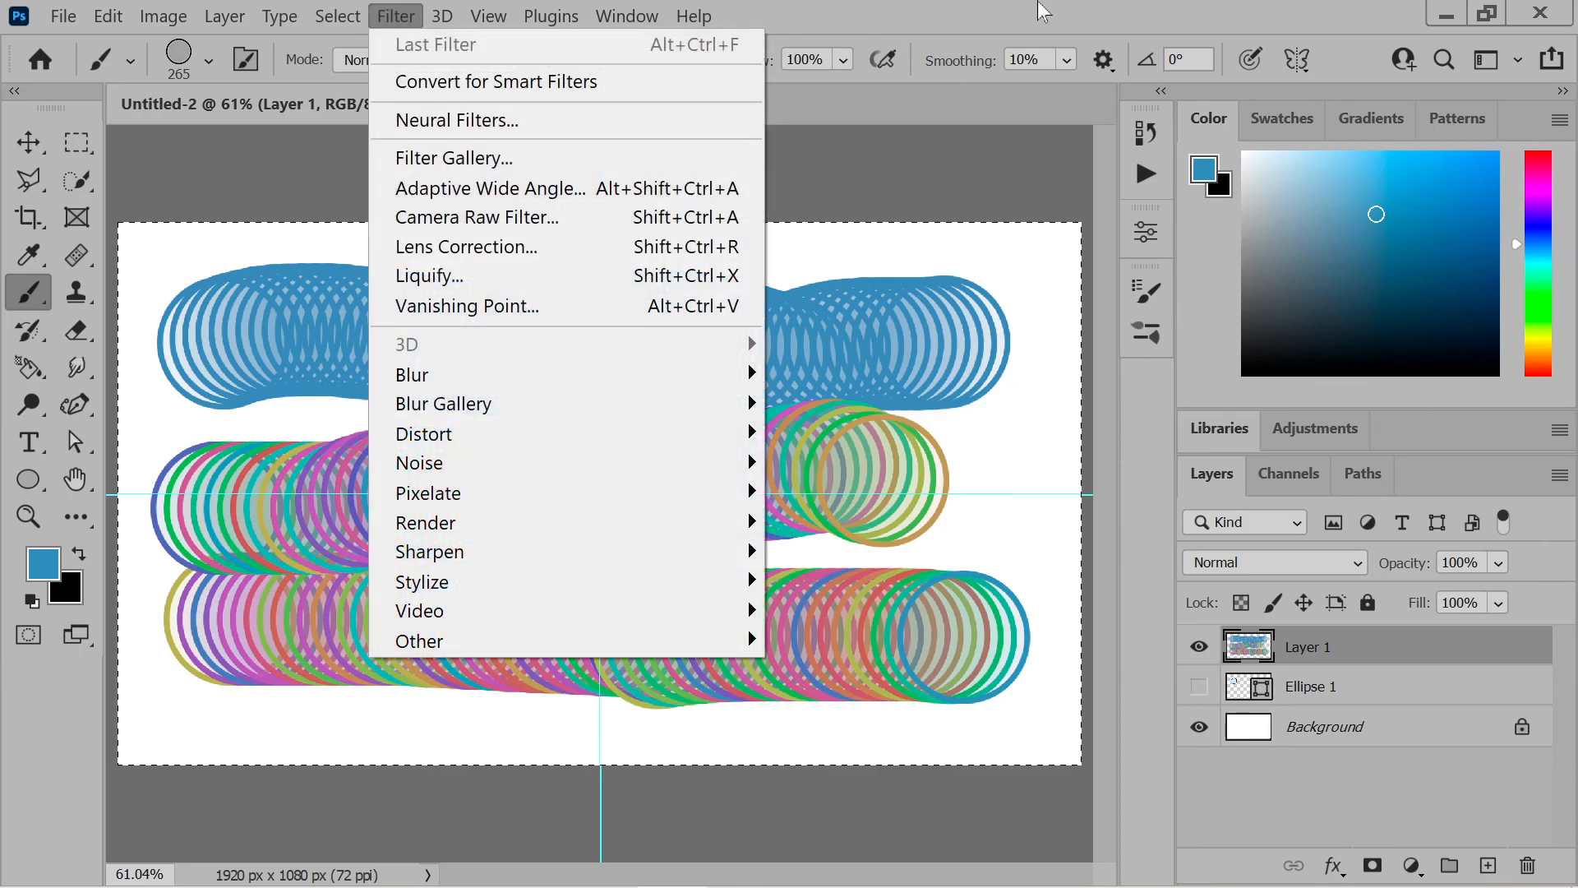
click(1038, 1)
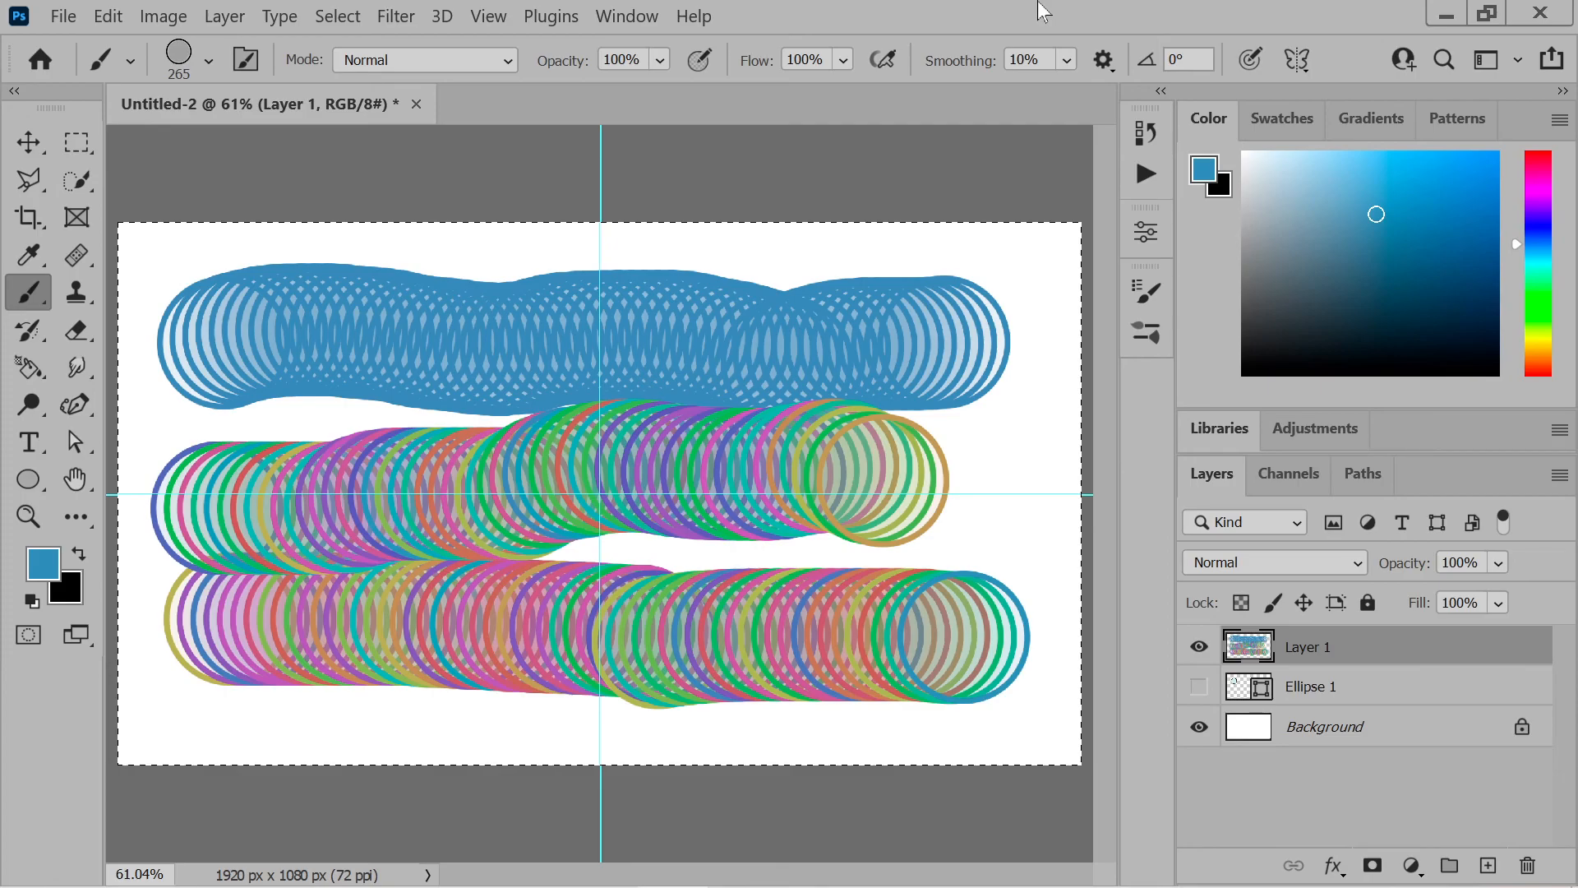